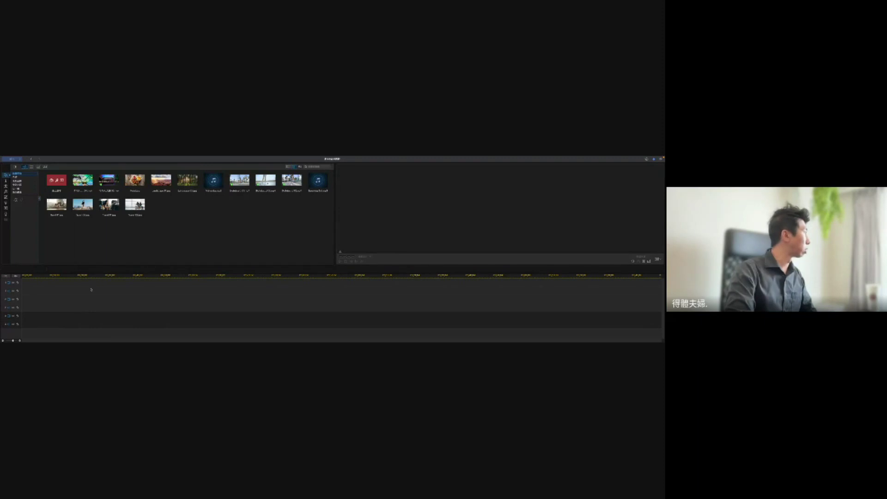
# - Widen the category list beside the media library and enlarge the timeline area slightly
pyautogui.moveTo(40, 234); pyautogui.dragTo(54, 234)
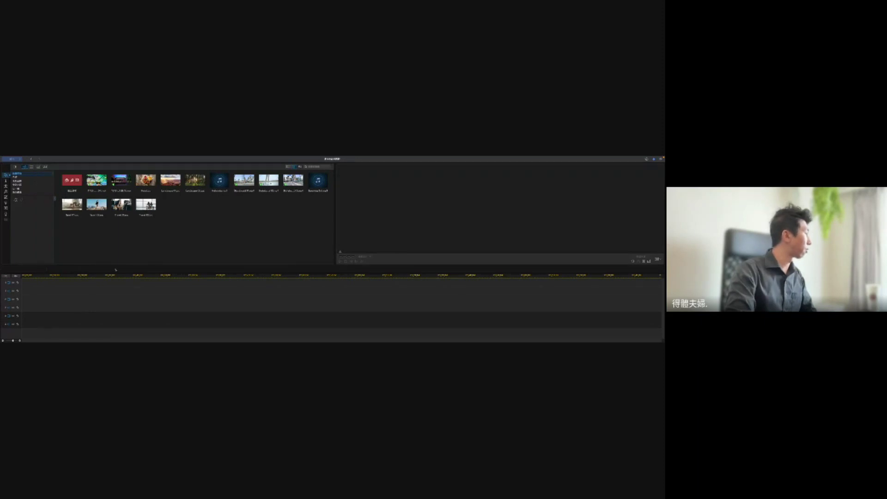
pyautogui.moveTo(118, 266); pyautogui.dragTo(118, 252)
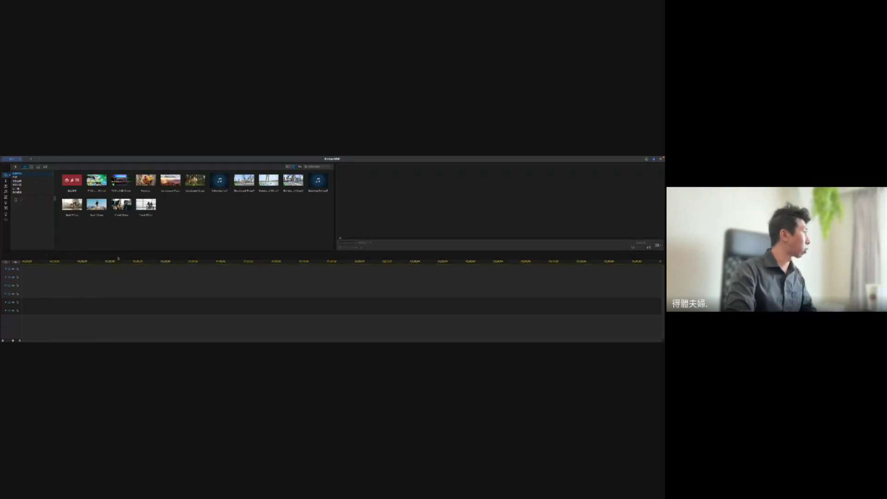
pyautogui.moveTo(121, 252); pyautogui.dragTo(122, 259)
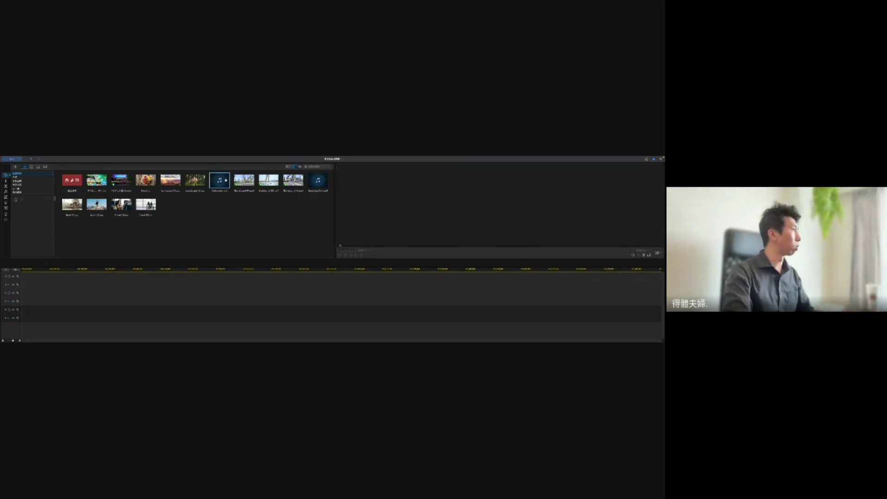
# - Take the editor out of full screen, then reposition and slightly widen its window on the desktop
pyautogui.moveTo(1, 158)
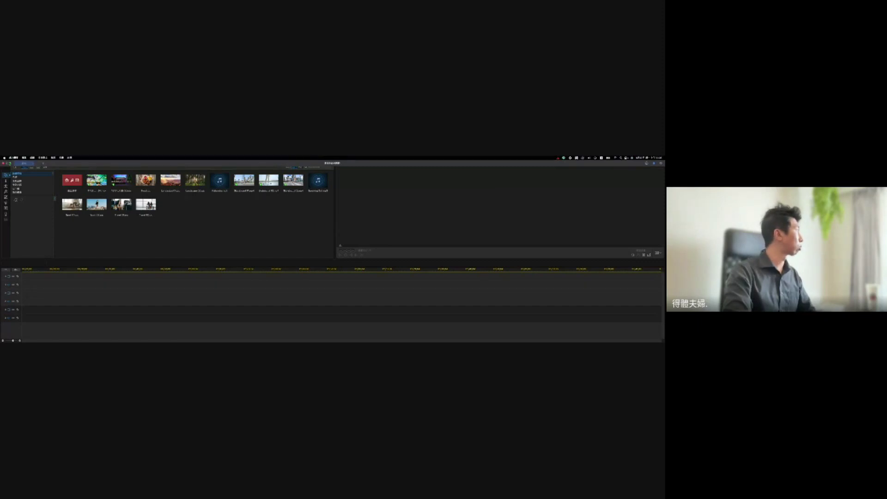
pyautogui.click(10, 163)
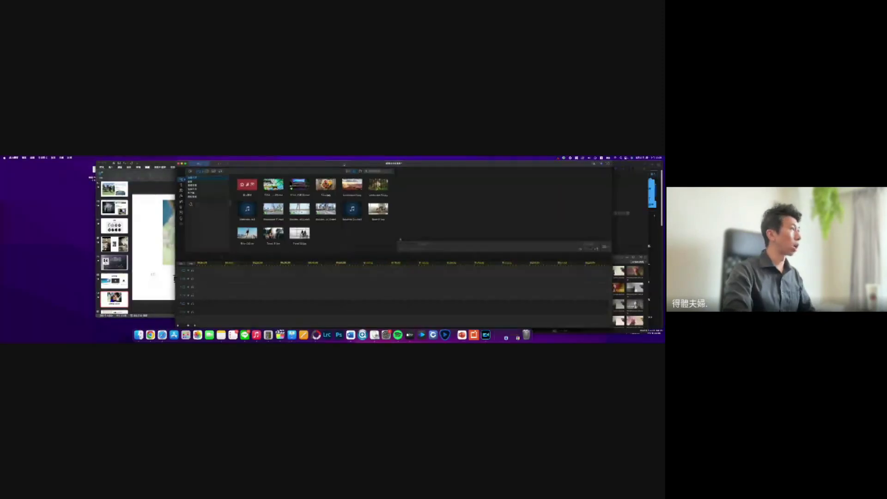
pyautogui.moveTo(451, 163); pyautogui.dragTo(300, 160)
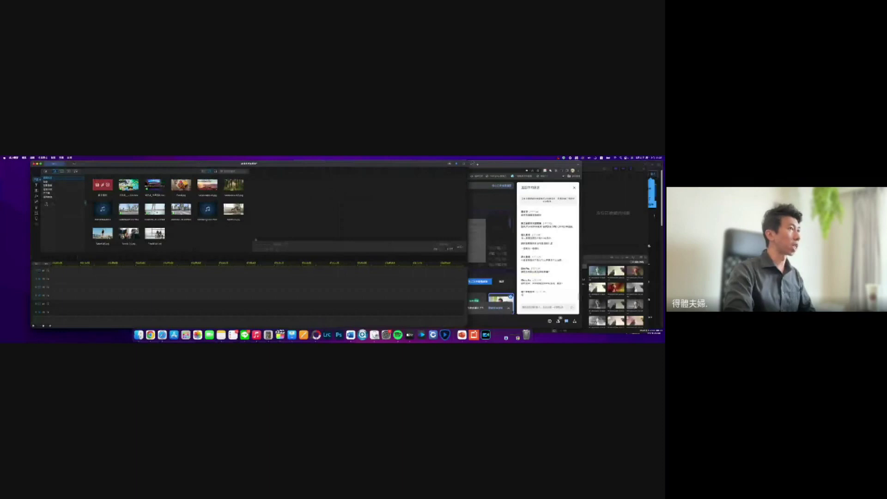
pyautogui.moveTo(468, 161)
pyautogui.mouseDown()
pyautogui.moveTo(535, 160)
pyautogui.moveTo(472, 158)
pyautogui.mouseUp()
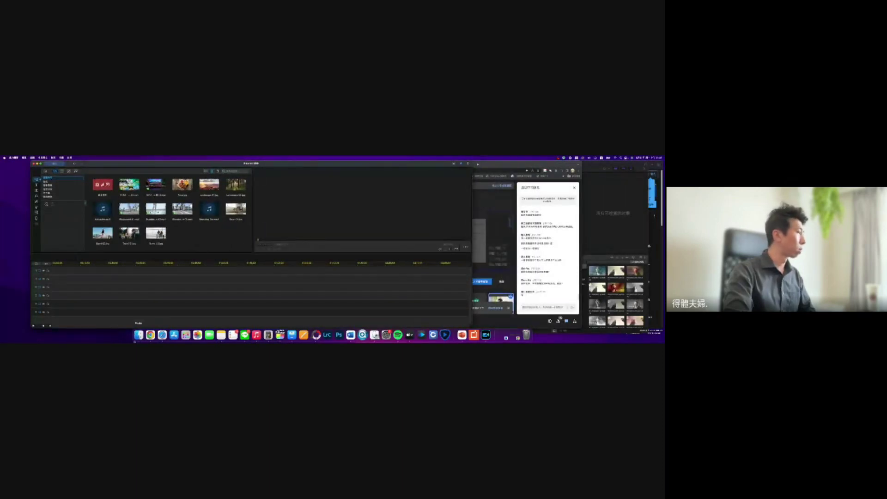
# - Import the night footbridge video from the Home Video folder in Finder into the media library, and return the editor to full screen
pyautogui.click(139, 335)
pyautogui.click(448, 197)
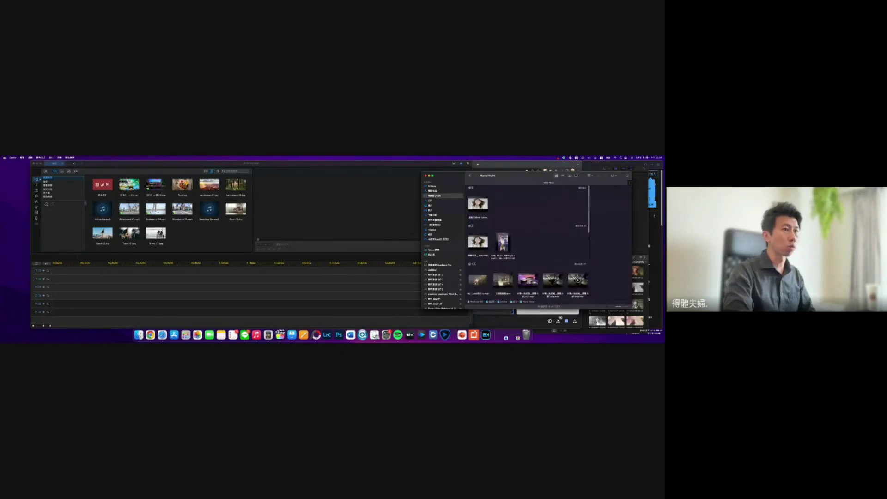
pyautogui.click(580, 265)
pyautogui.scroll(-1, 455, 273)
pyautogui.scroll(-2, 508, 273)
pyautogui.scroll(-2, 508, 273)
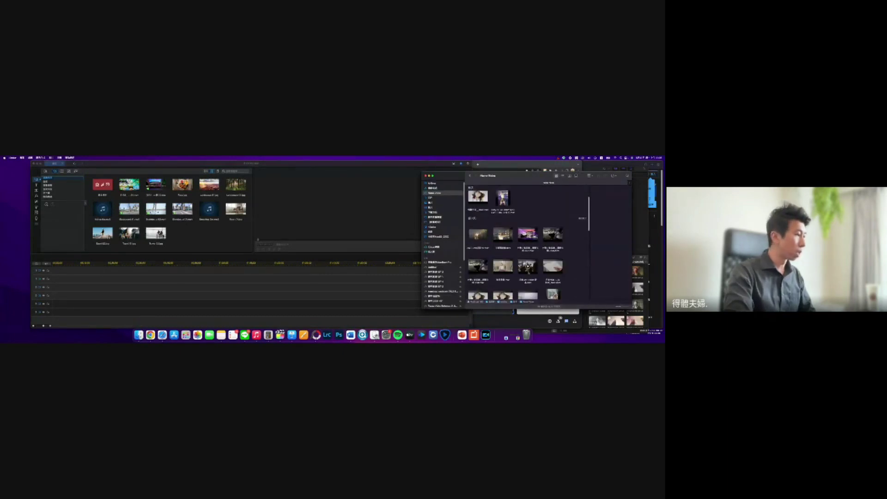
pyautogui.scroll(-3, 535, 270)
pyautogui.scroll(-5, 538, 270)
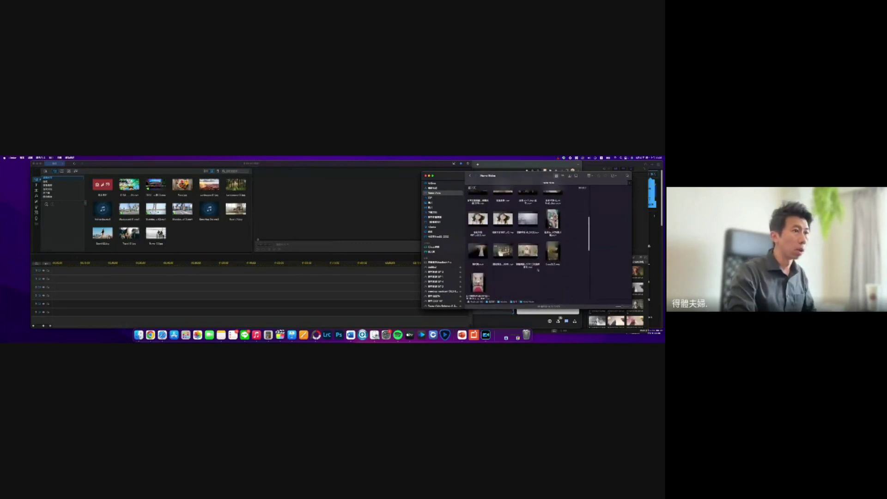
pyautogui.moveTo(553, 251); pyautogui.dragTo(205, 230)
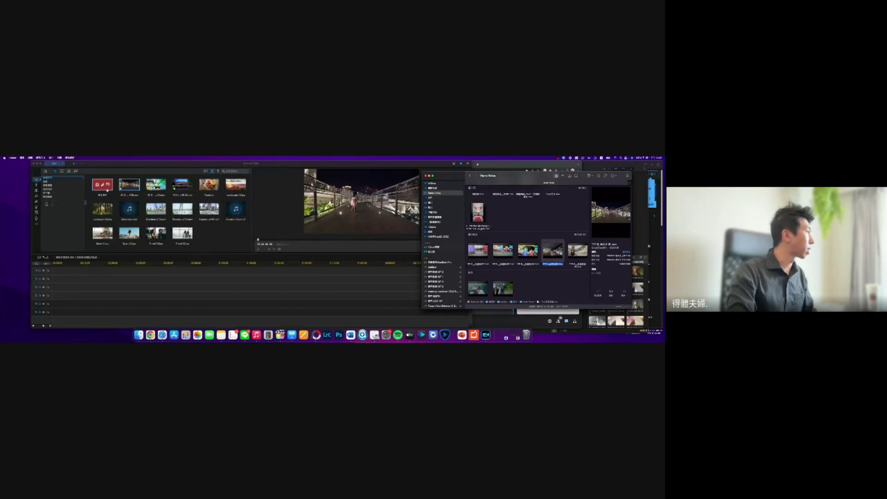
pyautogui.click(408, 163)
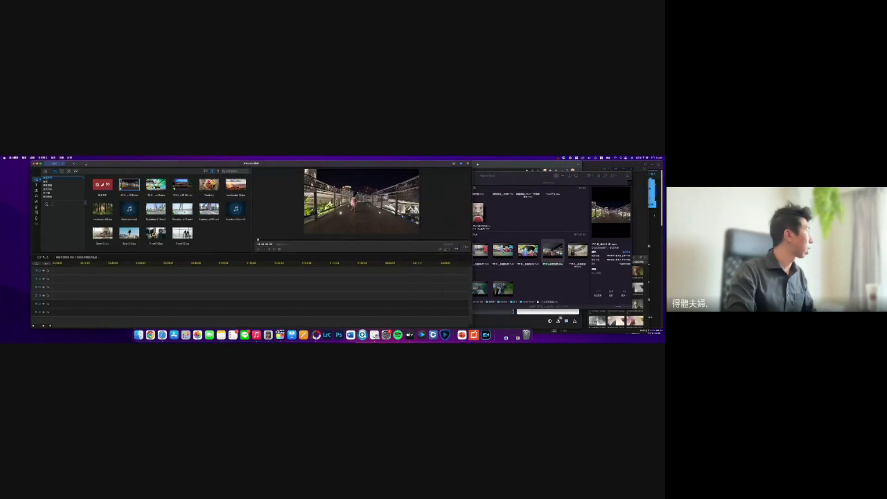
pyautogui.click(40, 164)
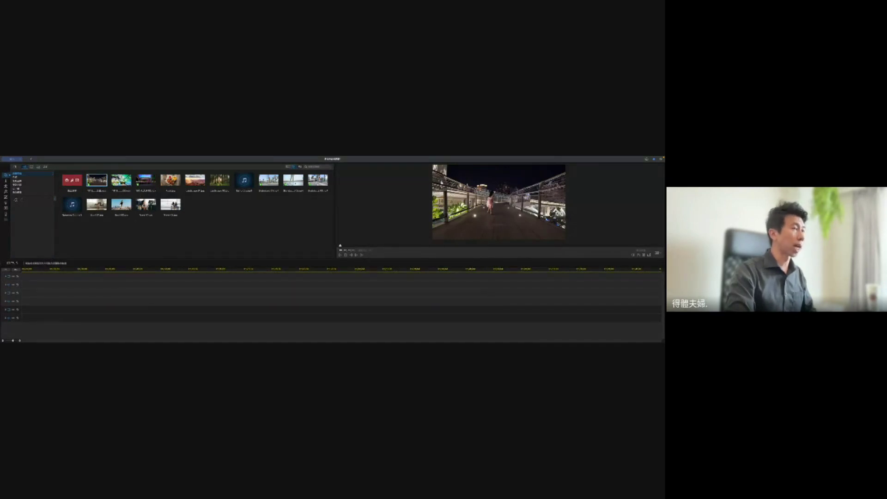
# - Place the stained-glass dome clip at the start of the first video track and play it
pyautogui.click(145, 181)
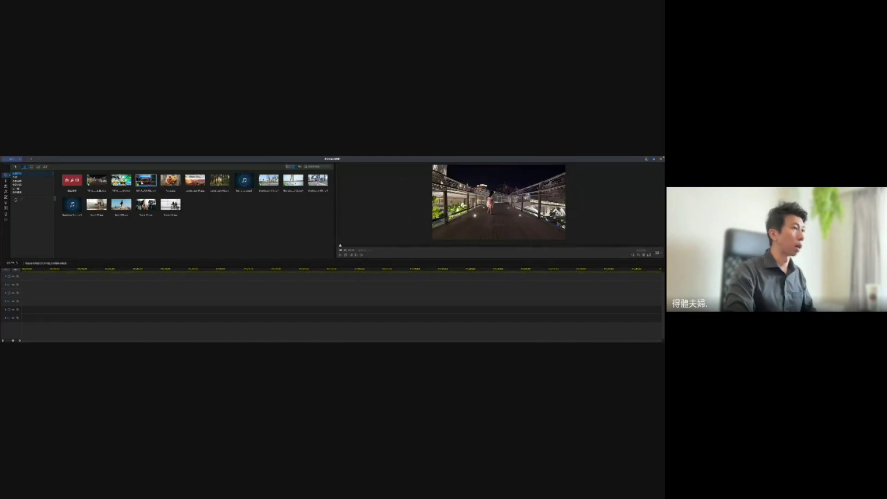
pyautogui.click(97, 180)
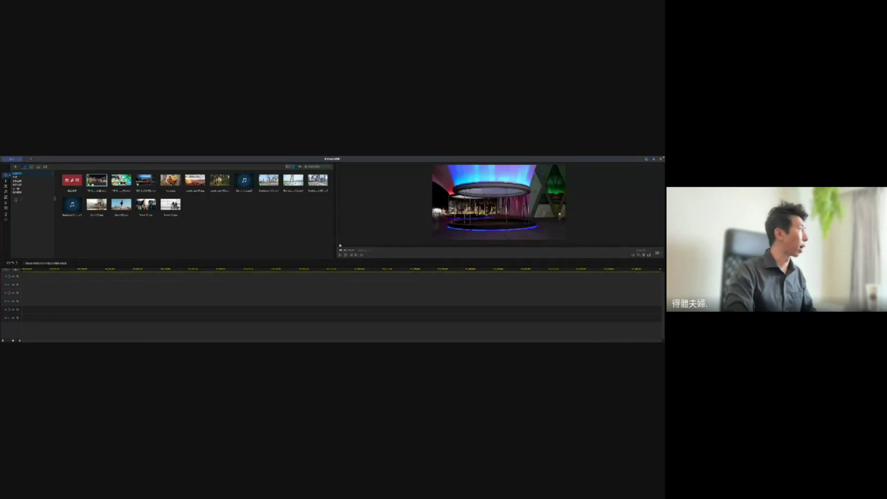
pyautogui.click(121, 180)
pyautogui.moveTo(121, 180); pyautogui.dragTo(23, 284)
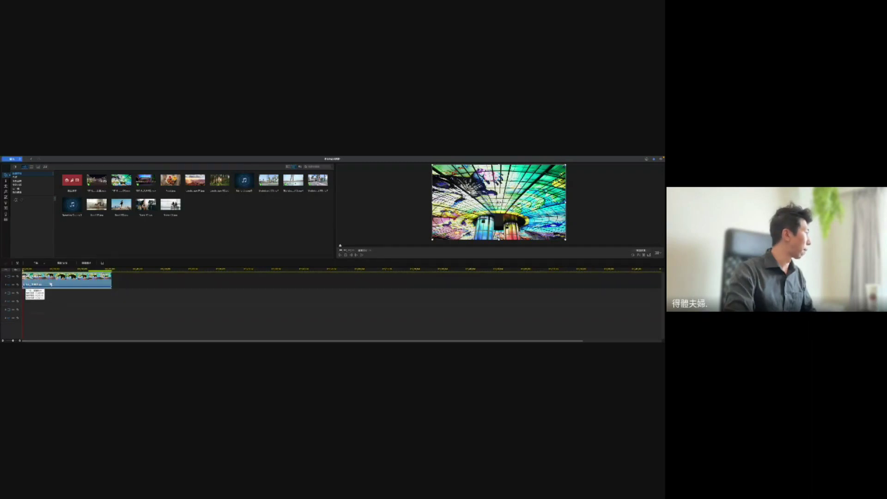
pyautogui.press('space')
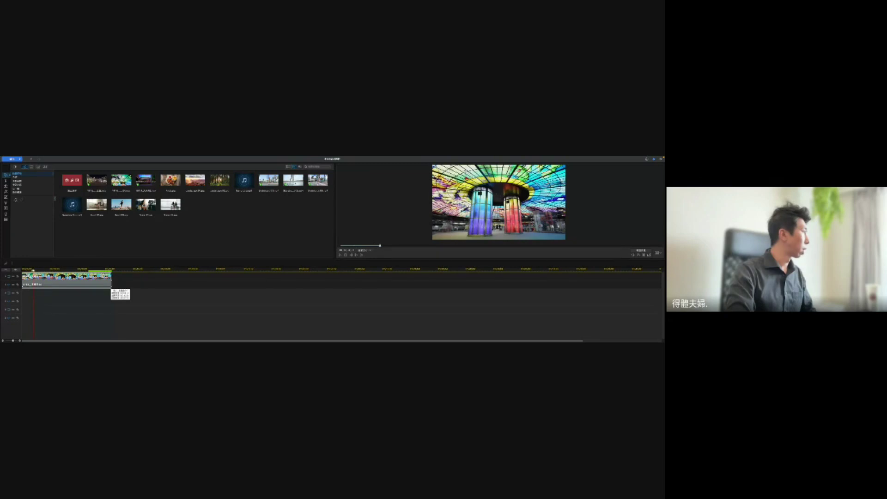
# - Trim a little off the end of the stained-glass dome clip and play it from the start
pyautogui.click(109, 282)
pyautogui.moveTo(109, 286)
pyautogui.mouseDown()
pyautogui.moveTo(36, 286)
pyautogui.moveTo(109, 284)
pyautogui.mouseUp()
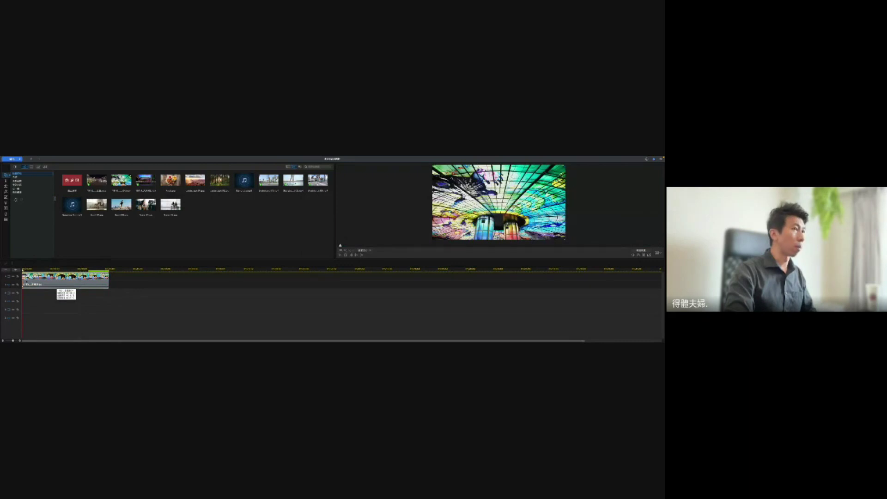
pyautogui.press('space')
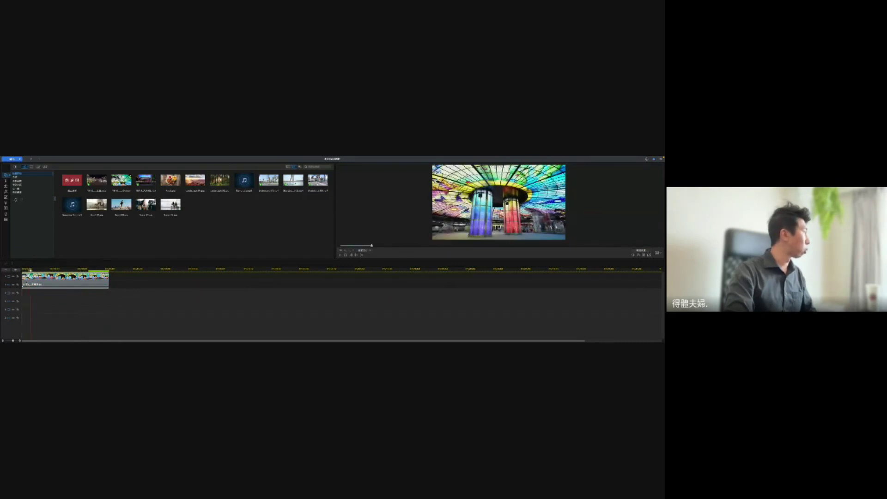
pyautogui.click(28, 281)
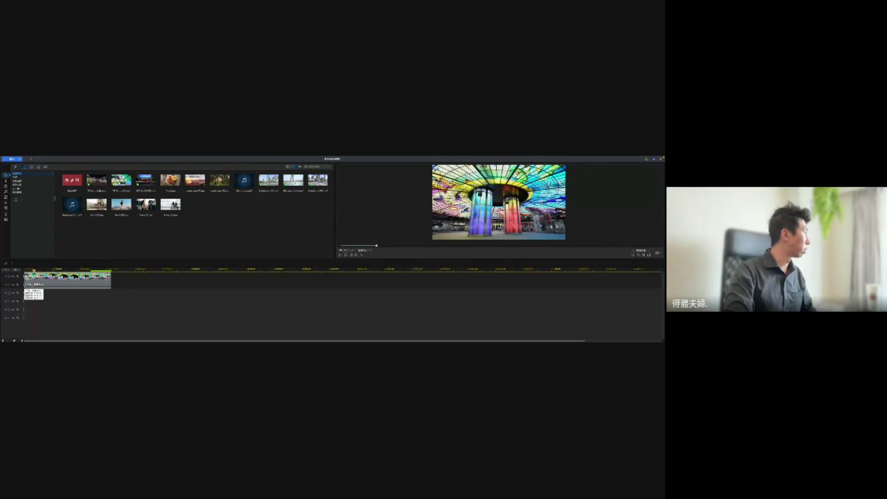
# - Trim the unwanted beginning and more of the end off the stained-glass dome clip, and move it back to the track's start
pyautogui.moveTo(56, 269); pyautogui.dragTo(57, 280)
pyautogui.scroll(-1, 60, 270)
pyautogui.click(53, 281)
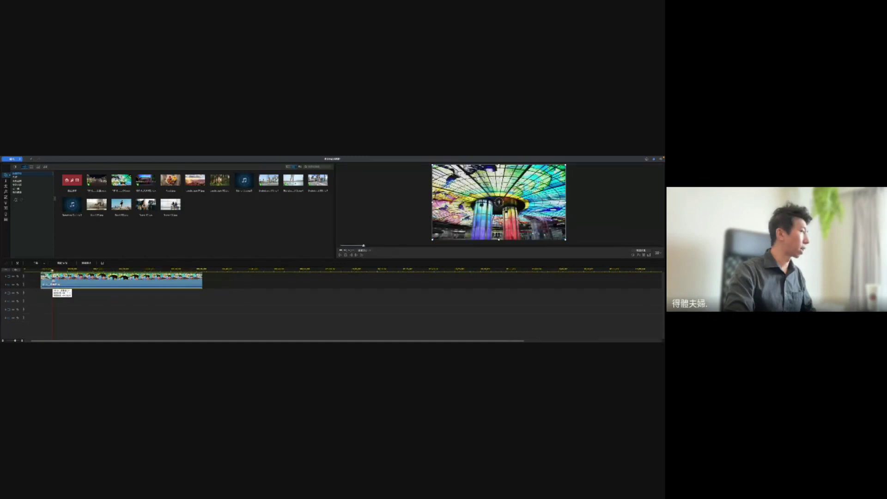
pyautogui.moveTo(41, 280); pyautogui.dragTo(77, 280)
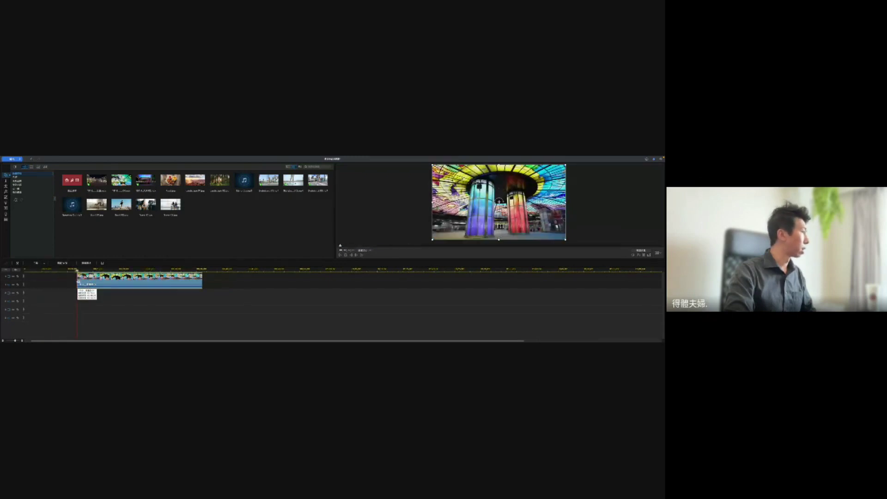
pyautogui.moveTo(204, 280); pyautogui.dragTo(184, 282)
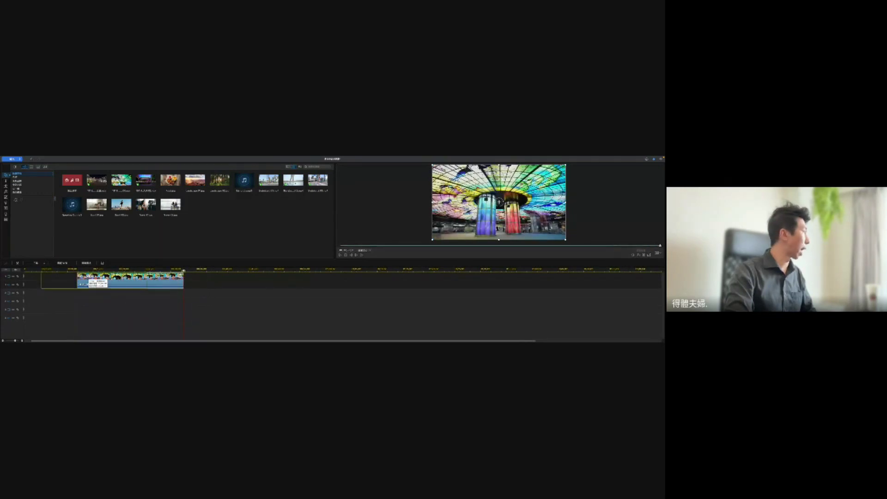
pyautogui.moveTo(95, 278)
pyautogui.mouseDown()
pyautogui.moveTo(87, 280)
pyautogui.moveTo(97, 280)
pyautogui.mouseUp()
# - Add the blue-lit night pavilion clip directly after the stained-glass dome clip and play across the cut
pyautogui.click(142, 180)
pyautogui.moveTo(145, 180); pyautogui.dragTo(143, 286)
pyautogui.click(133, 286)
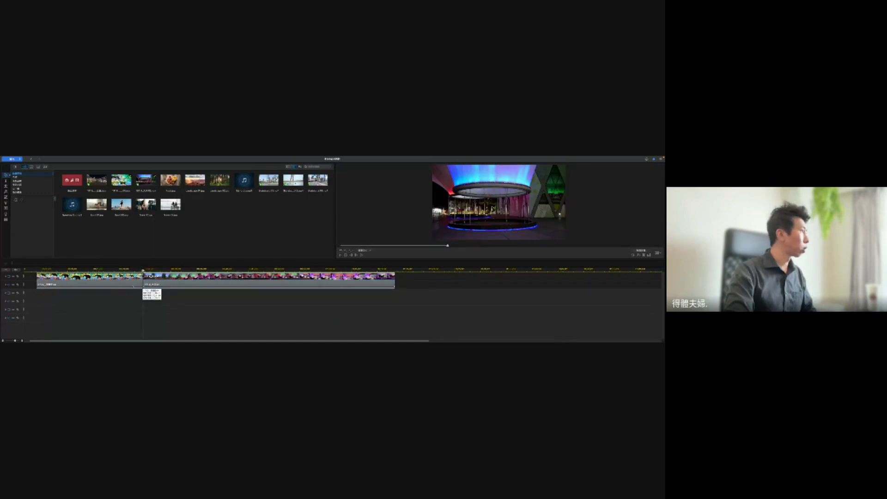
pyautogui.click(135, 269)
pyautogui.press('space')
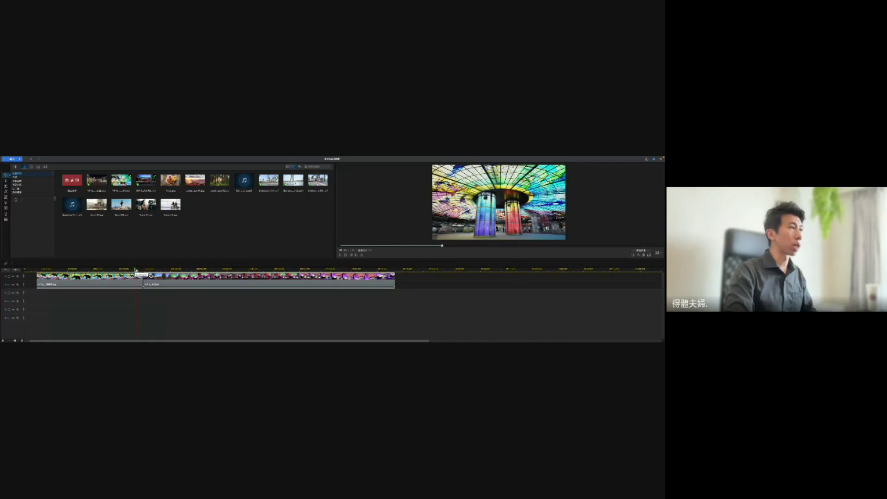
pyautogui.hscroll(-1, 135, 270)
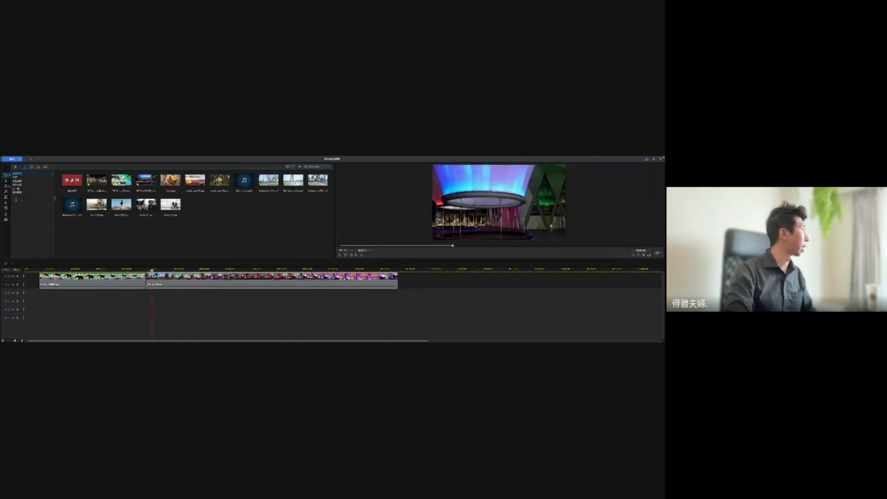
# - Browse the transition library and preview a transition effect for the cut between the two clips
pyautogui.click(6, 186)
pyautogui.scroll(-5, 294, 218)
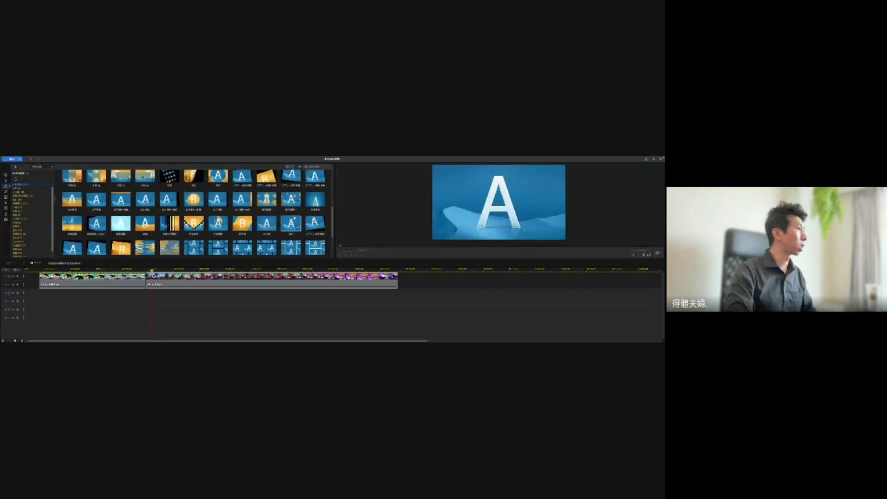
pyautogui.scroll(-2, 282, 218)
pyautogui.click(289, 217)
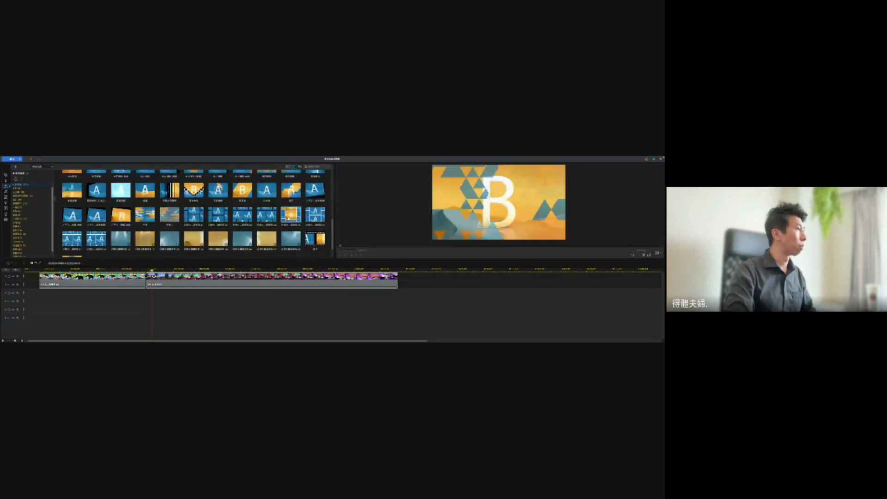
pyautogui.scroll(-1, 286, 217)
pyautogui.scroll(-3, 283, 218)
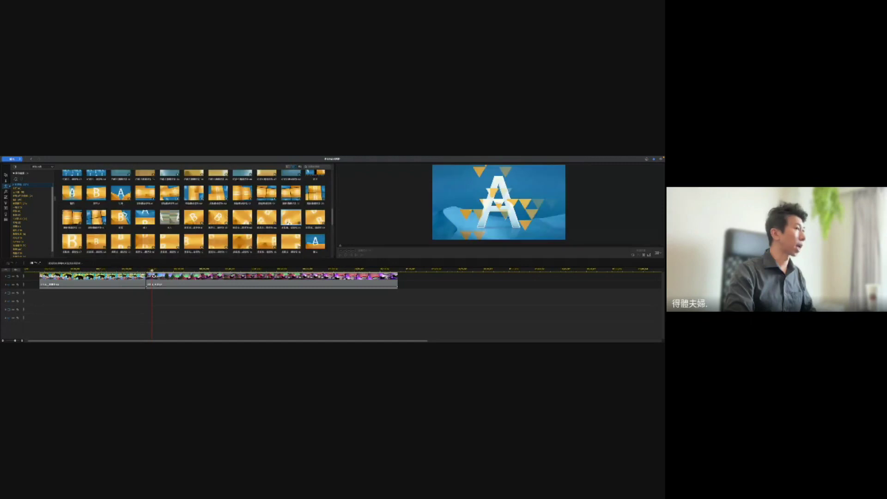
pyautogui.scroll(1, 287, 221)
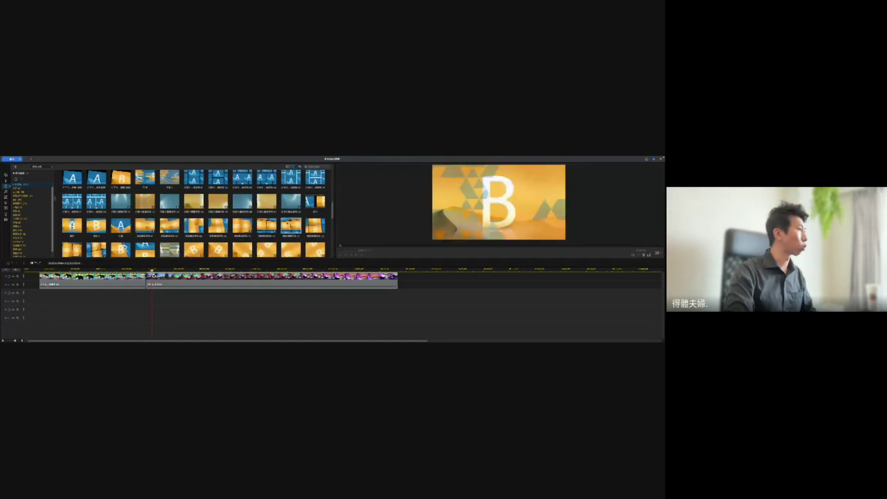
pyautogui.scroll(-5, 194, 212)
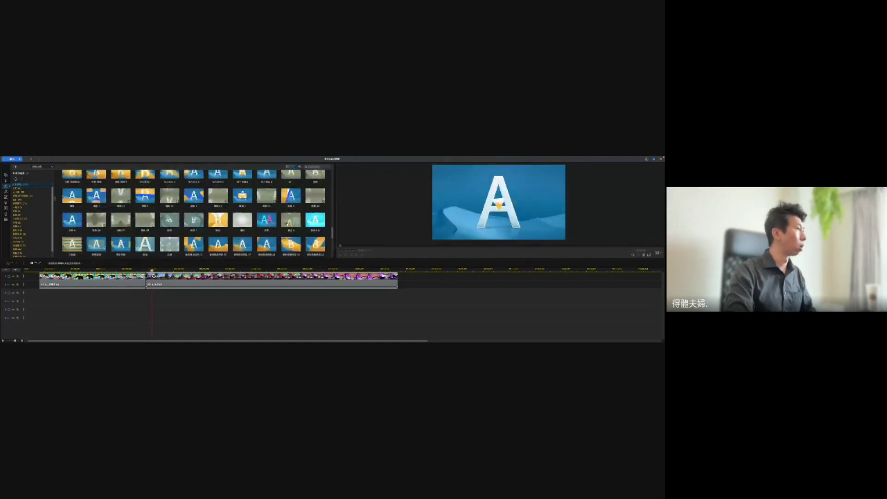
pyautogui.scroll(5, 194, 212)
pyautogui.scroll(-5, 194, 212)
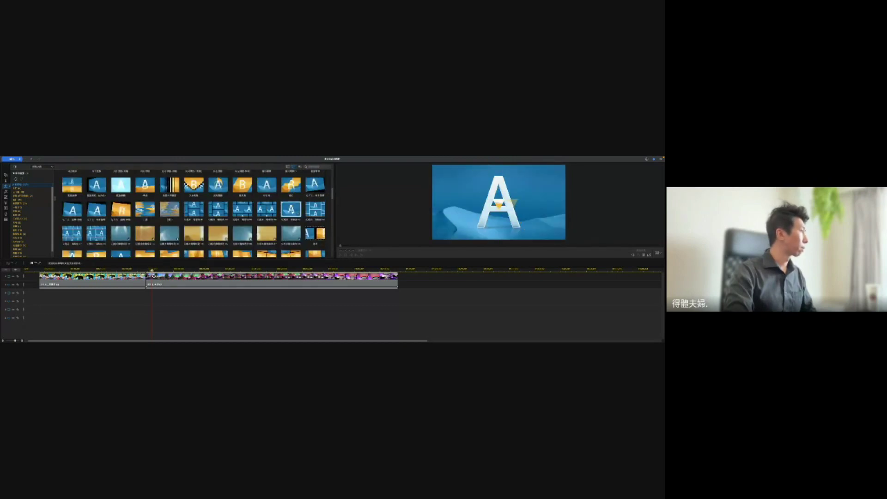
# - Apply a tiled split-screen transition between the stained-glass dome and pavilion clips, and play the transition
pyautogui.moveTo(155, 285); pyautogui.dragTo(143, 280)
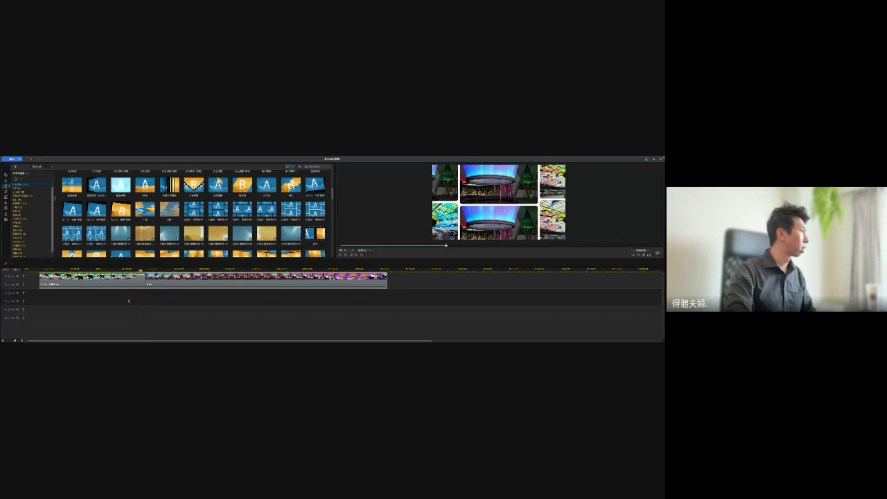
pyautogui.click(120, 270)
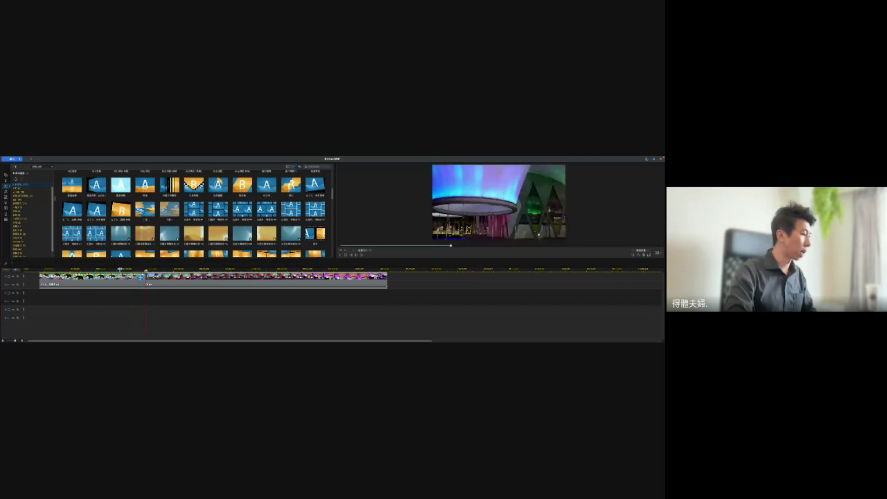
pyautogui.click(123, 269)
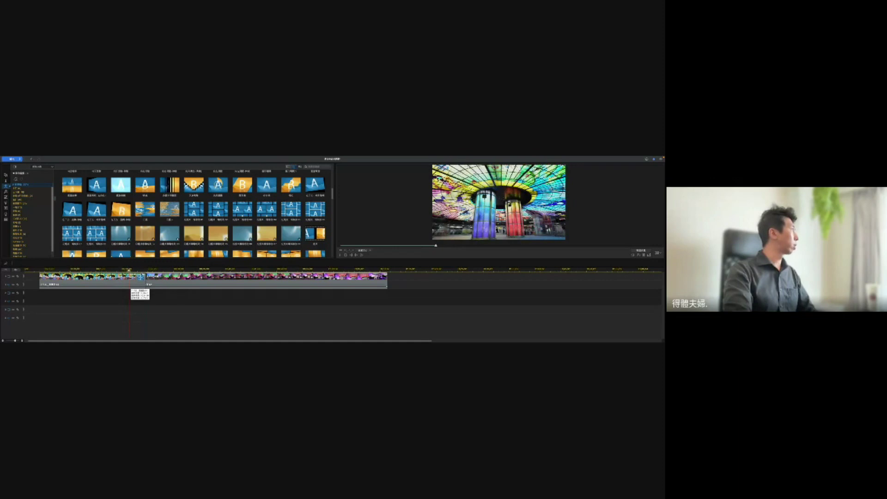
# - Add an animated title template to the third video track, aligned with the start of the stained-glass dome clip
pyautogui.click(5, 181)
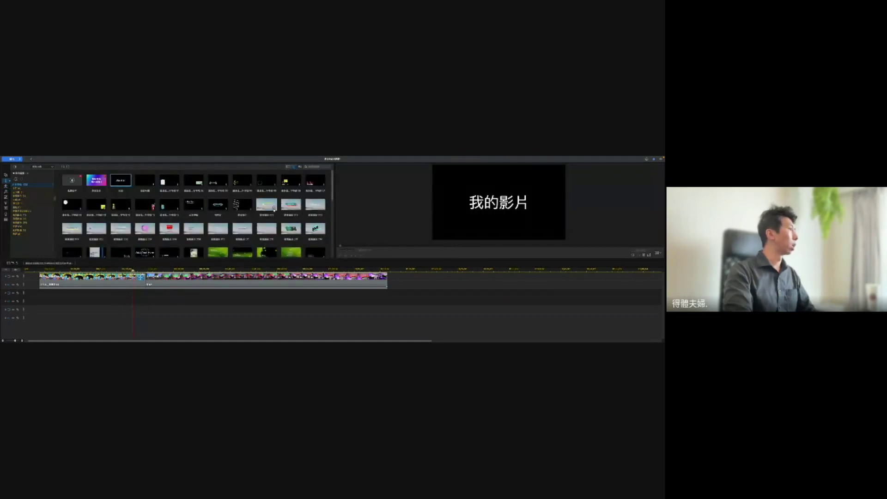
pyautogui.scroll(-2, 120, 236)
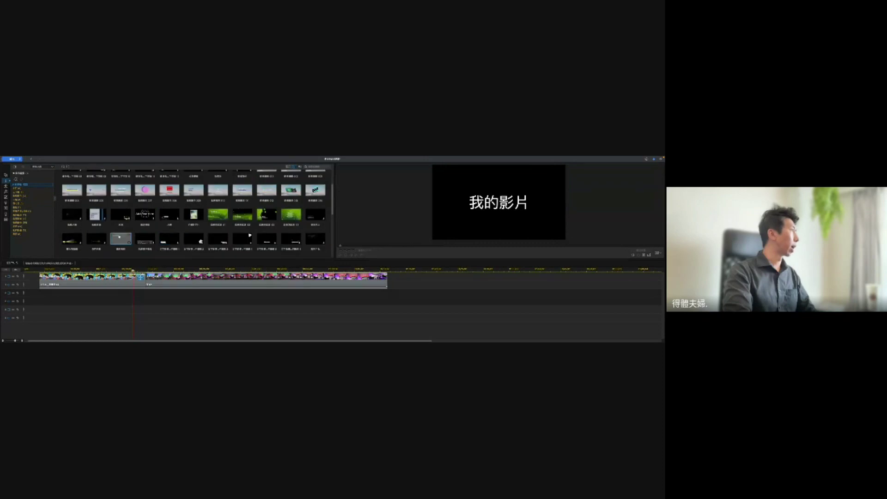
pyautogui.scroll(-3, 120, 238)
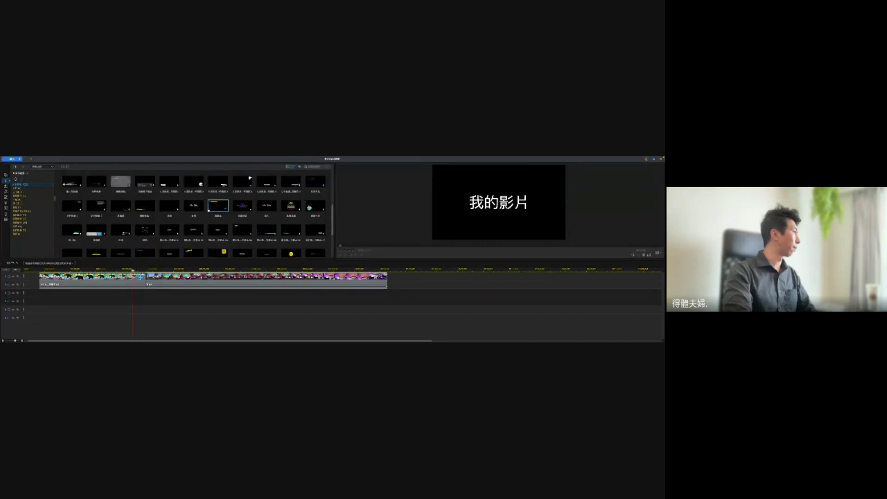
pyautogui.moveTo(218, 205); pyautogui.dragTo(40, 306)
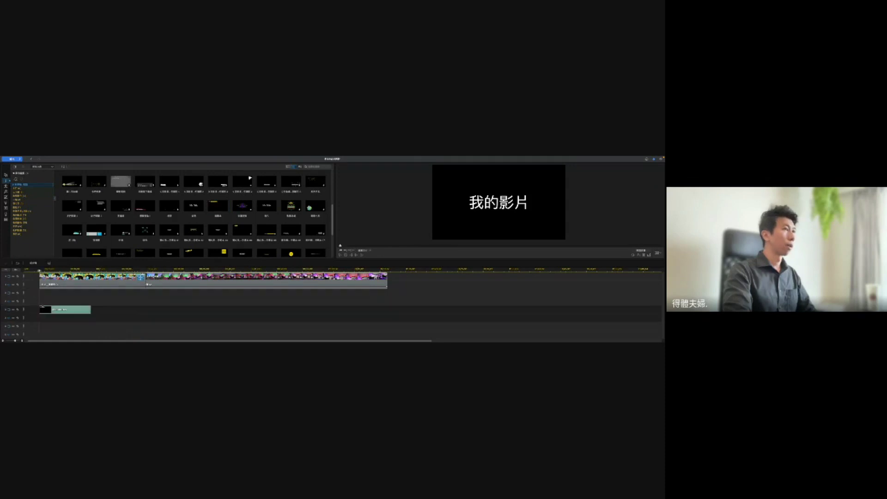
# - Play and scrub through the title's animation over the stained-glass dome clip
pyautogui.click(45, 300)
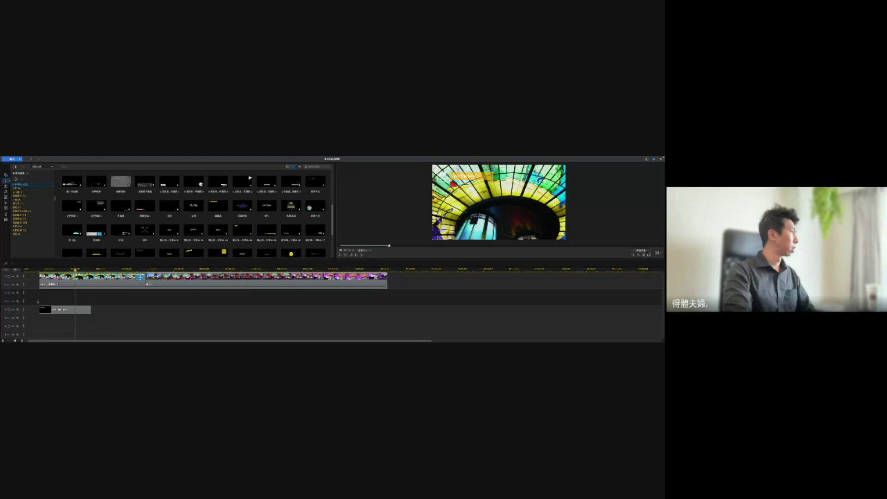
pyautogui.click(38, 270)
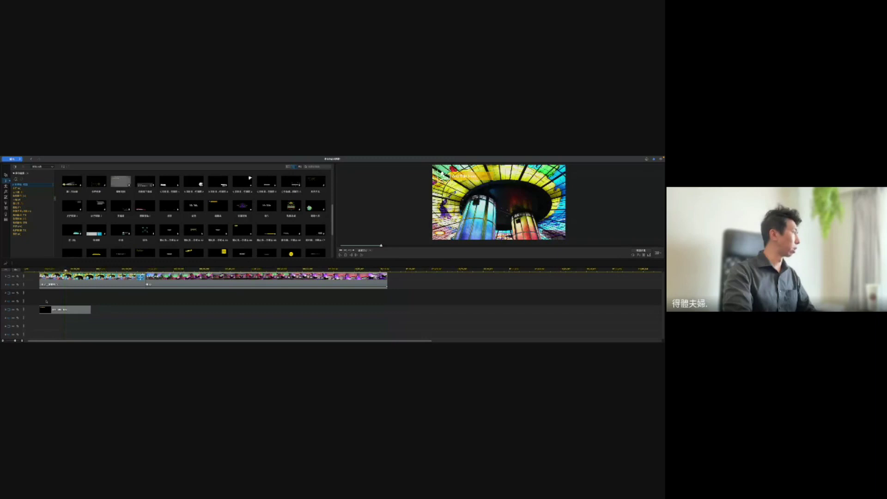
pyautogui.moveTo(66, 271); pyautogui.dragTo(61, 271)
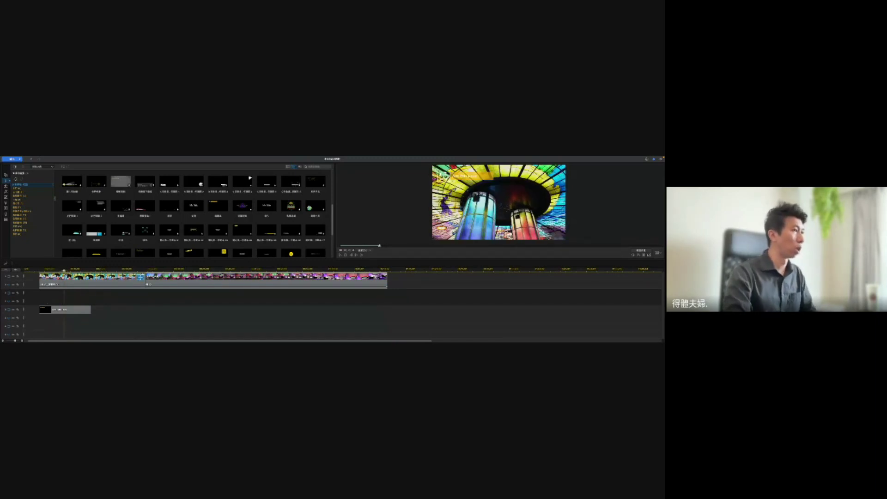
pyautogui.hotkey('ctrl', 'v')
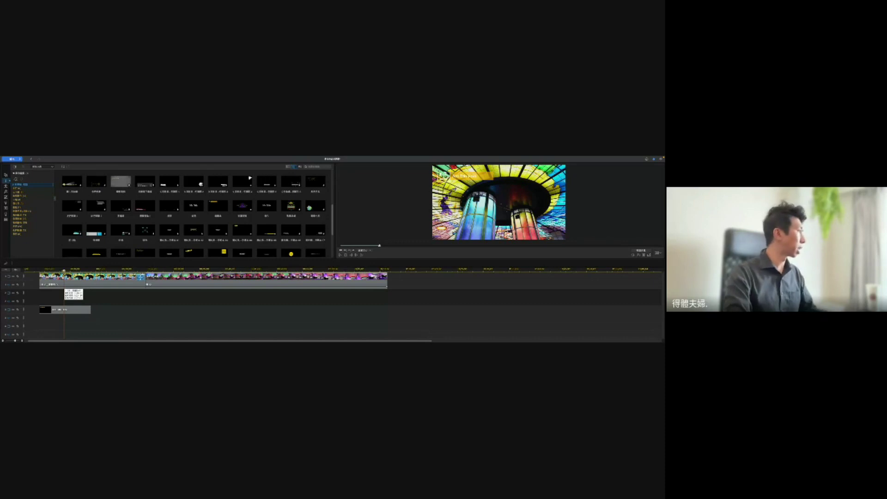
# - Delete the title and the pavilion clip, leaving only the trimmed stained-glass dome clip on the timeline
pyautogui.click(72, 309)
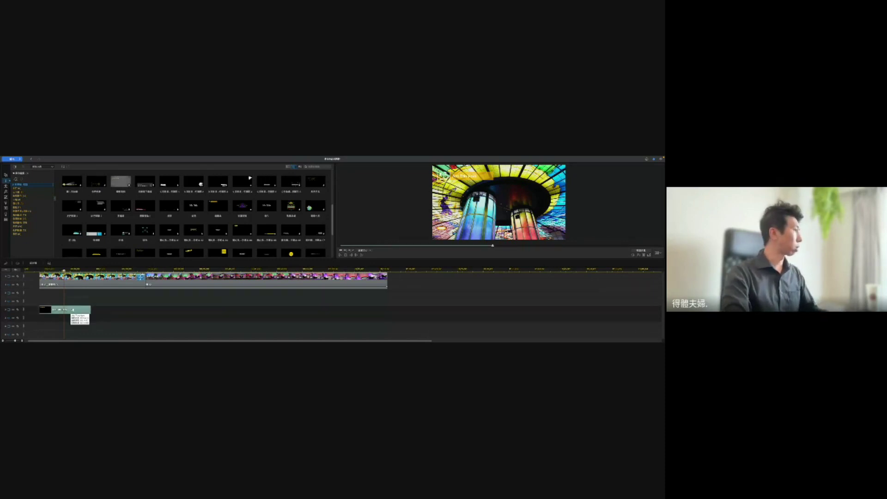
pyautogui.press('Delete')
pyautogui.click(167, 280)
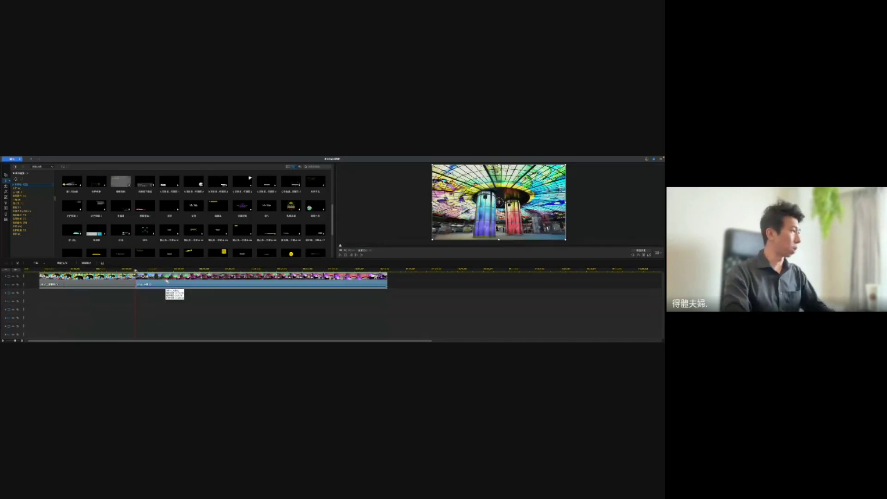
pyautogui.press('Delete')
pyautogui.click(145, 281)
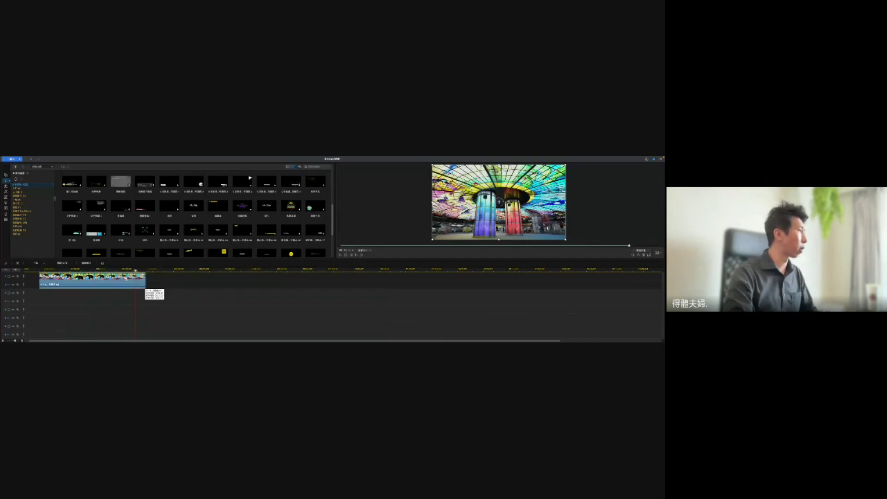
pyautogui.hscroll(-1, 119, 279)
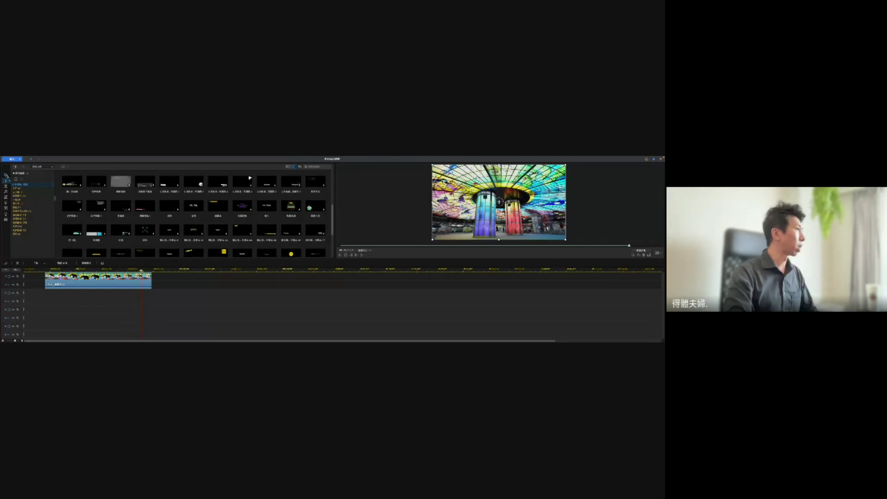
# - Add a second stained-glass dome clip and the night pavilion clip to the first track, leaving gaps between the clips
pyautogui.click(6, 176)
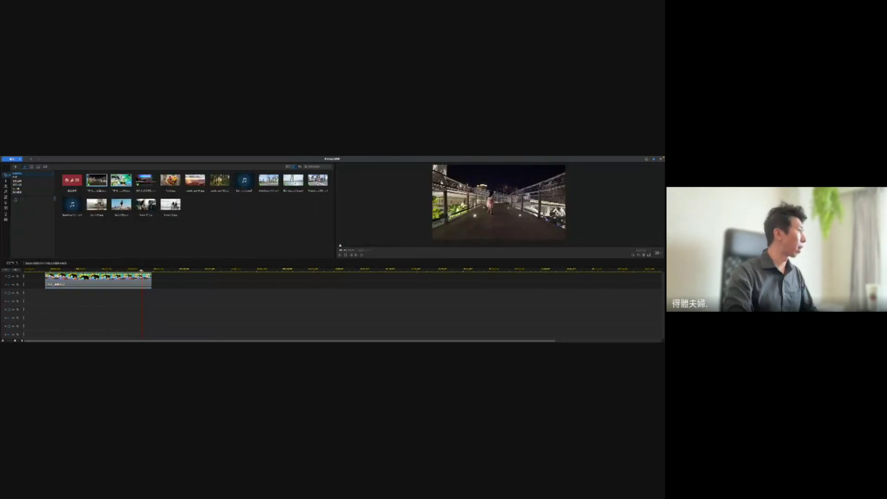
pyautogui.moveTo(96, 180); pyautogui.dragTo(166, 276)
pyautogui.moveTo(146, 180); pyautogui.dragTo(390, 271)
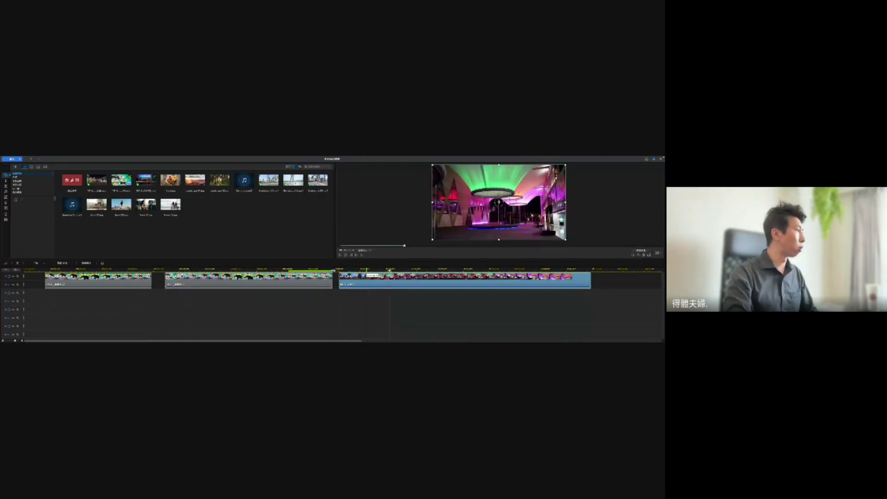
pyautogui.moveTo(334, 271); pyautogui.dragTo(331, 271)
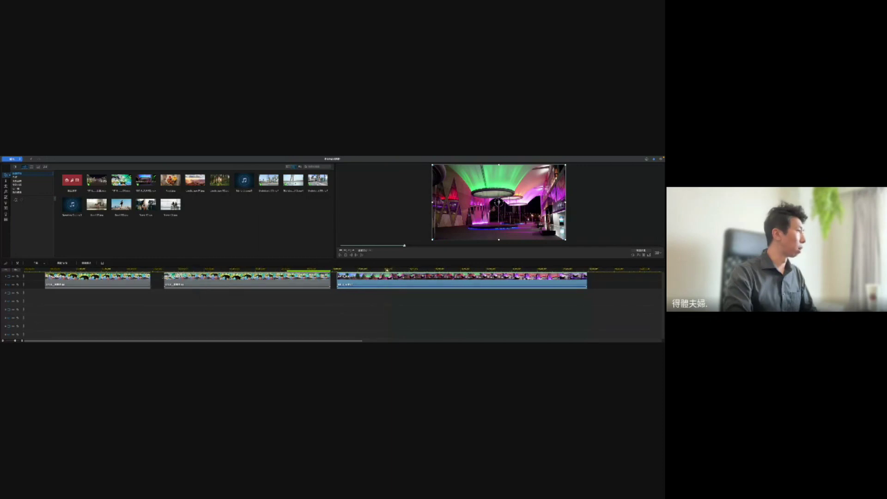
# - Cut the unwanted beginning and end off the middle stained-glass dome clip, leaving the gaps around it in place
pyautogui.click(172, 279)
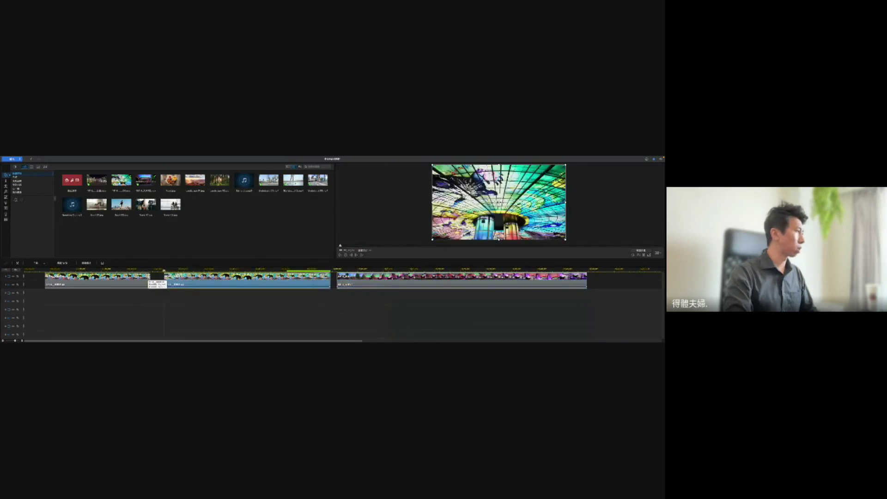
pyautogui.moveTo(165, 281); pyautogui.dragTo(164, 281)
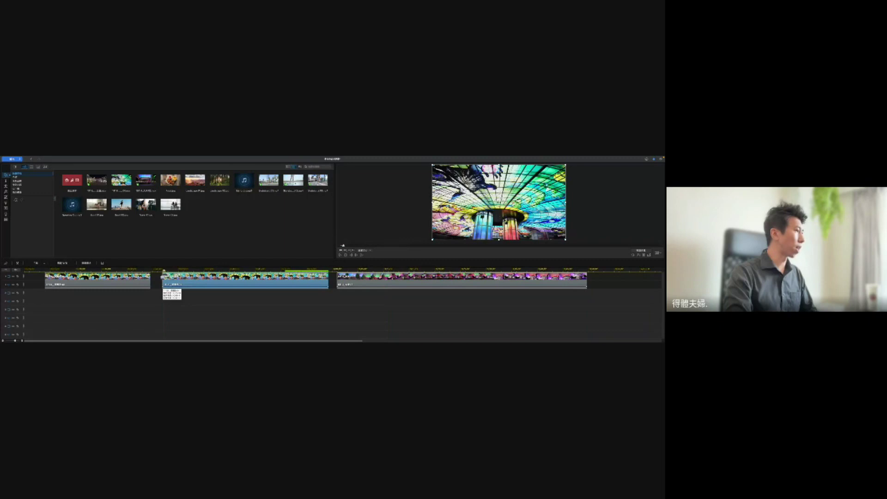
pyautogui.click(184, 277)
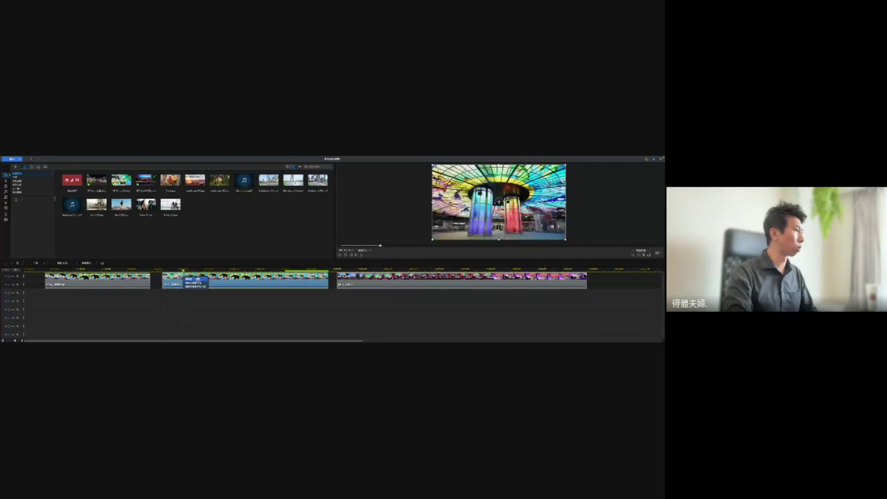
pyautogui.click(191, 279)
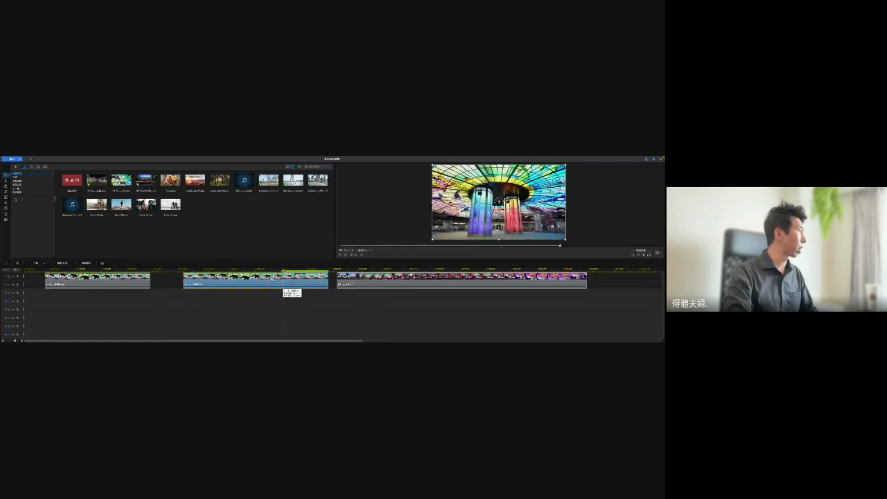
pyautogui.click(257, 277)
pyautogui.click(264, 282)
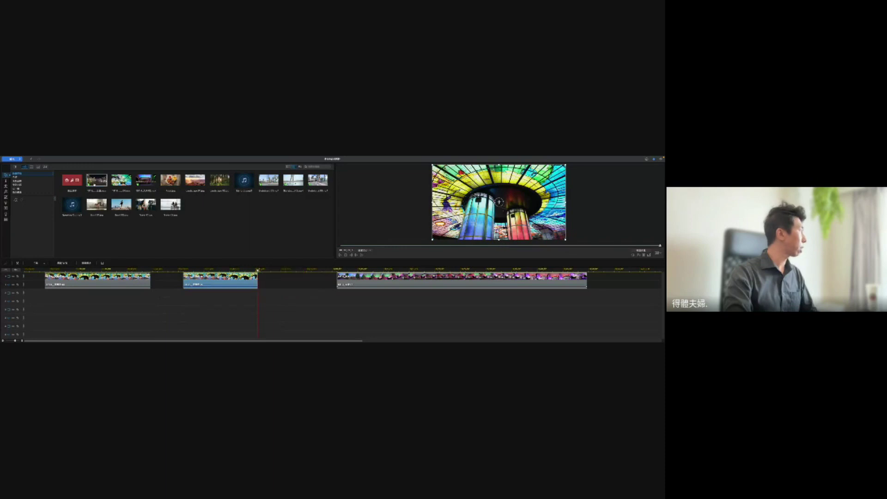
# - Try a black-and-white colour filter on the middle dome clip, scrub through it, and browse the other filters
pyautogui.click(5, 181)
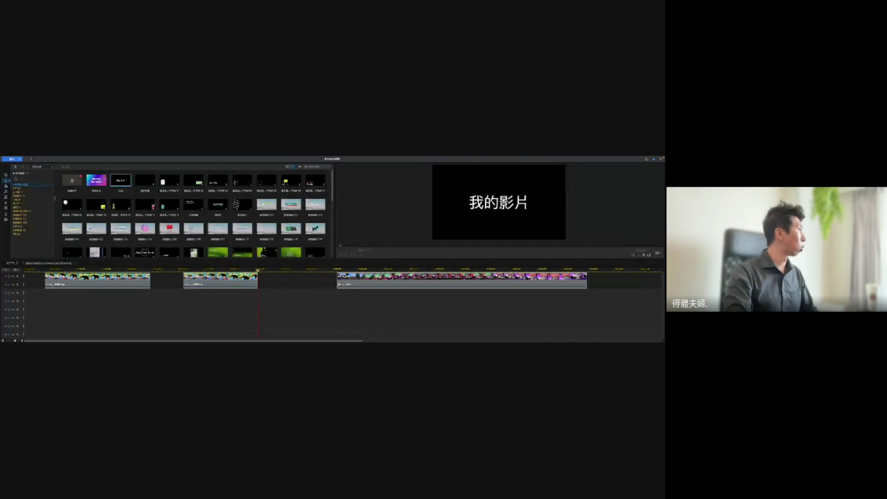
pyautogui.click(5, 186)
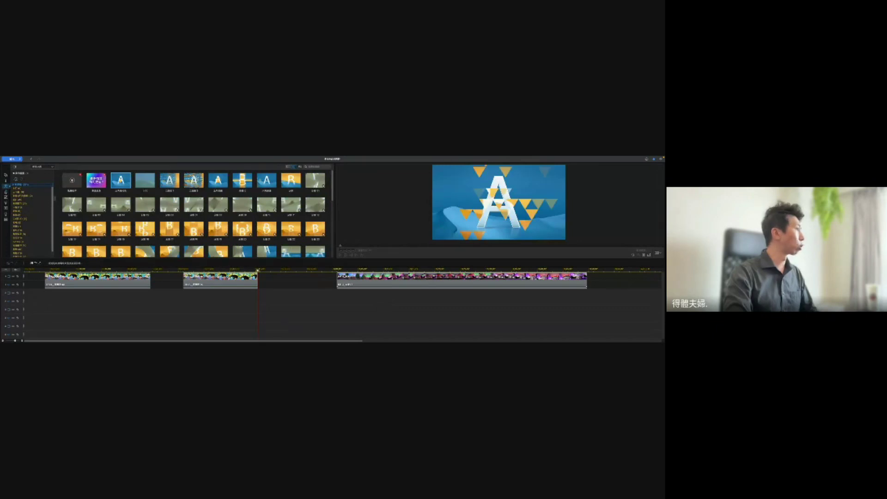
pyautogui.click(6, 192)
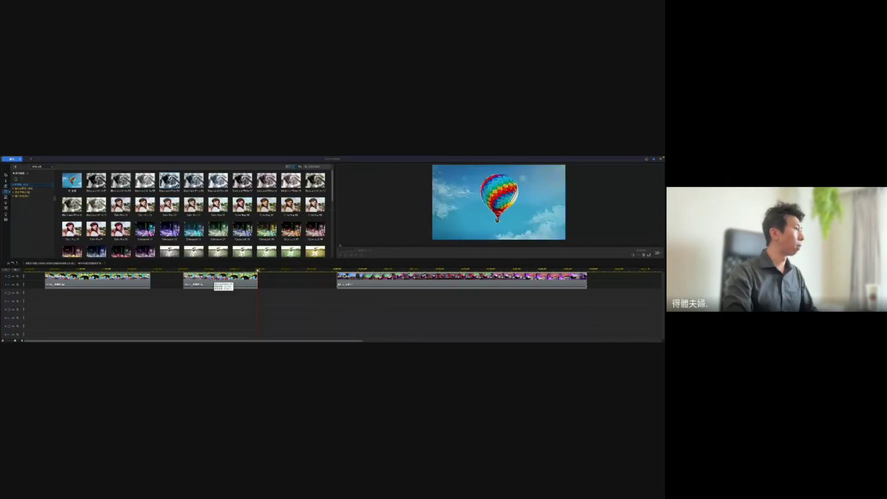
pyautogui.click(216, 282)
pyautogui.click(198, 269)
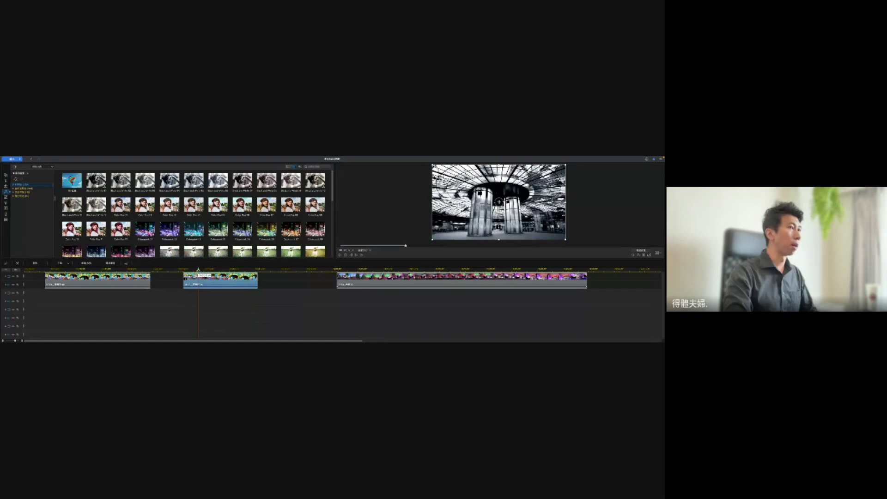
pyautogui.moveTo(199, 270); pyautogui.dragTo(211, 270)
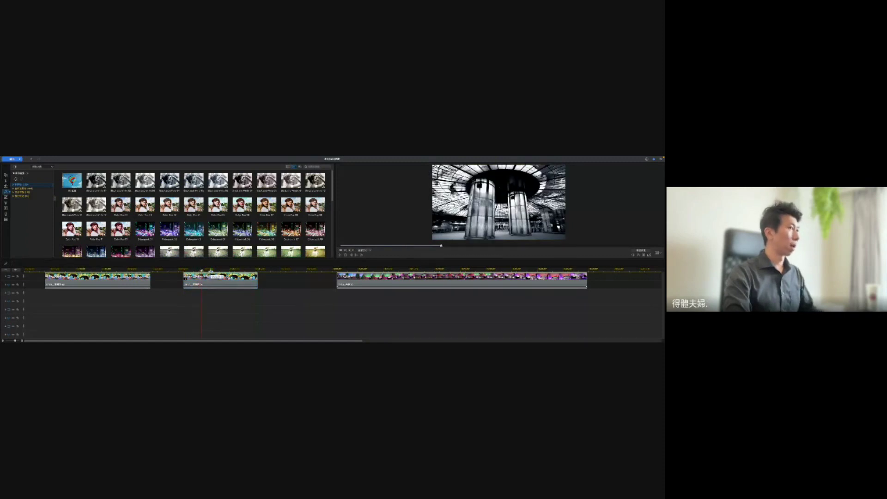
pyautogui.click(217, 270)
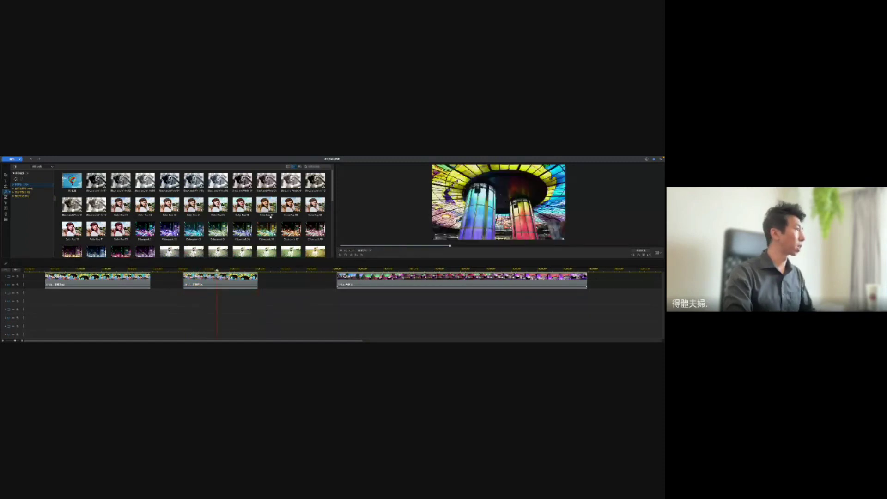
pyautogui.scroll(-5, 270, 216)
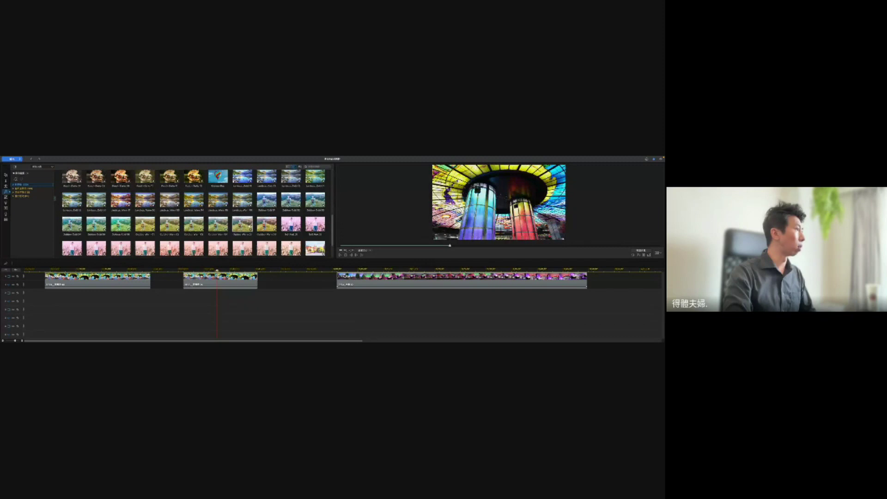
pyautogui.moveTo(266, 248); pyautogui.dragTo(217, 270)
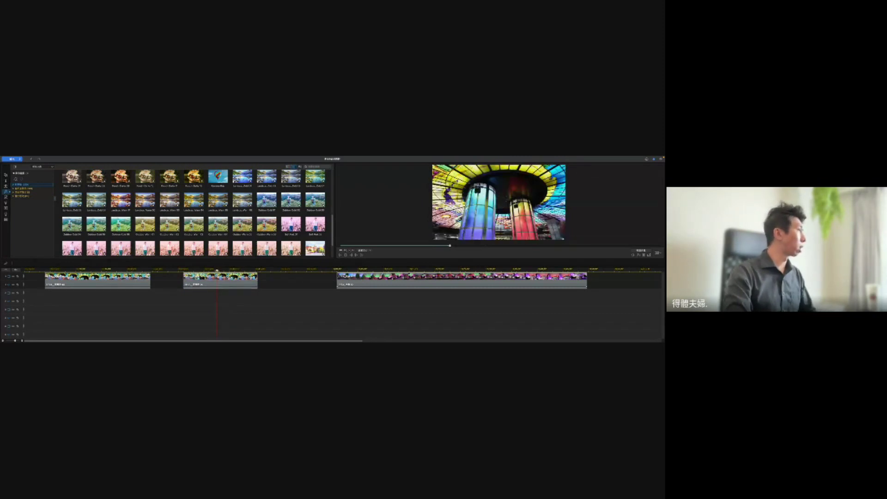
# - Browse the sticker and overlay library, previewing the cloud, circle, winged-wheel and bag graphics
pyautogui.click(6, 197)
pyautogui.scroll(-3, 214, 213)
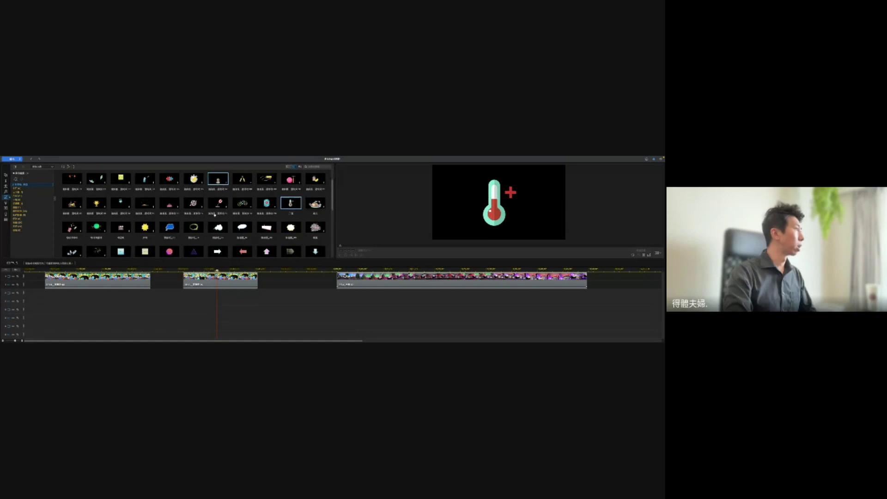
pyautogui.scroll(1, 220, 186)
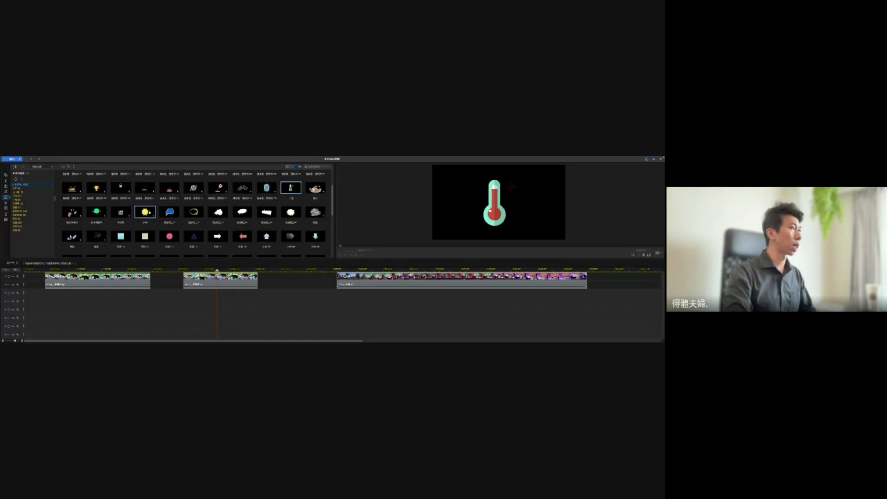
pyautogui.click(218, 211)
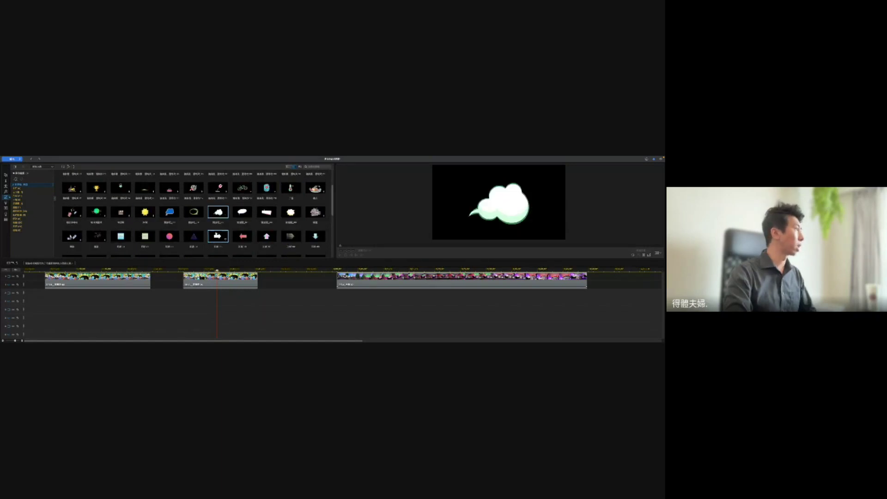
pyautogui.click(217, 236)
pyautogui.click(170, 236)
pyautogui.scroll(-5, 217, 217)
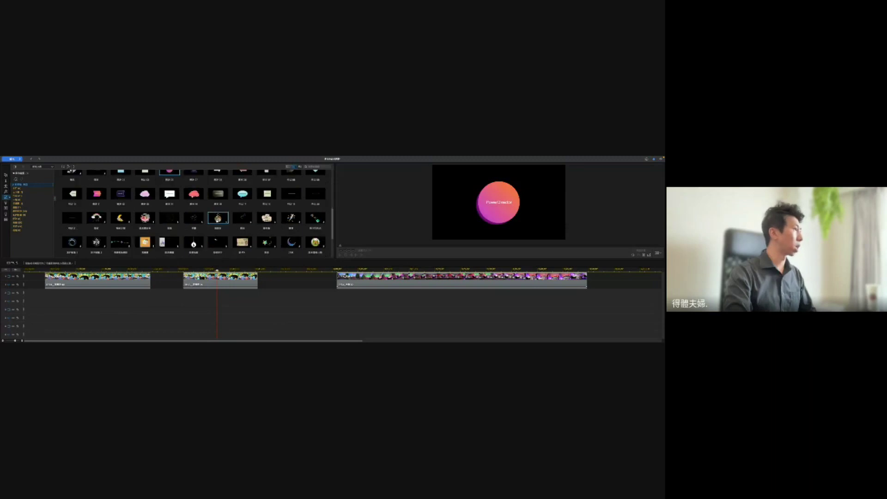
pyautogui.scroll(-1, 266, 236)
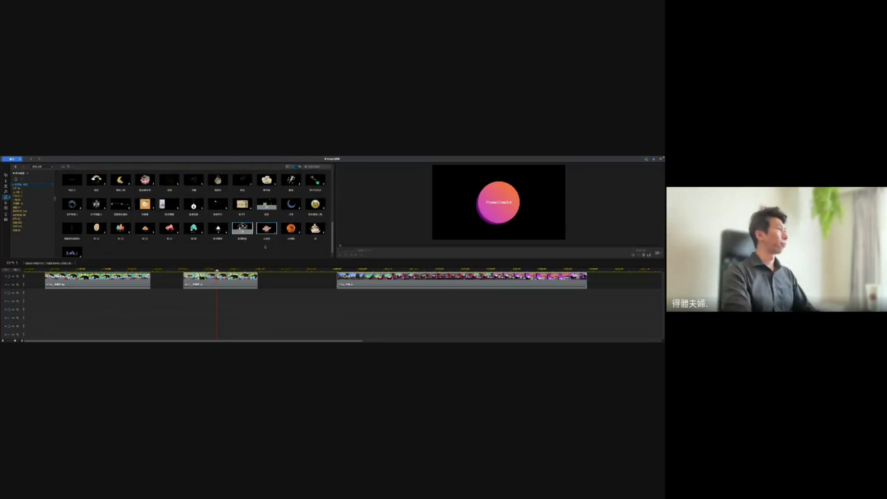
pyautogui.scroll(6, 266, 247)
pyautogui.click(267, 180)
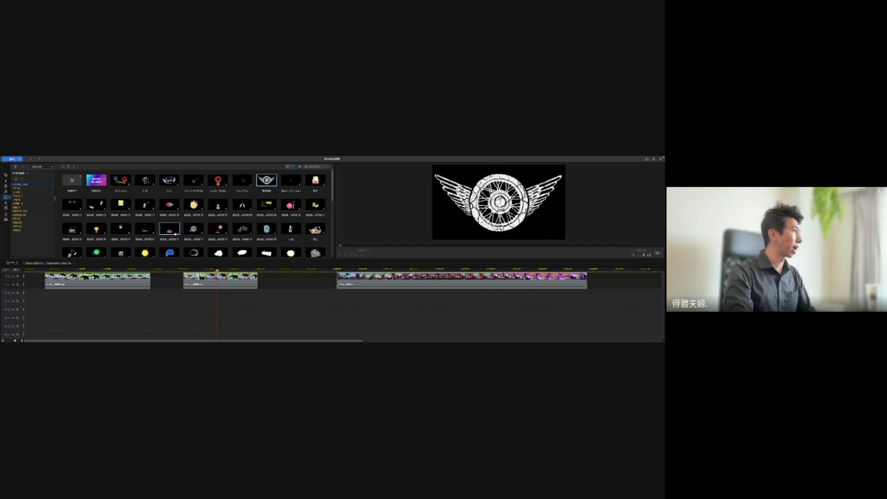
pyautogui.click(171, 232)
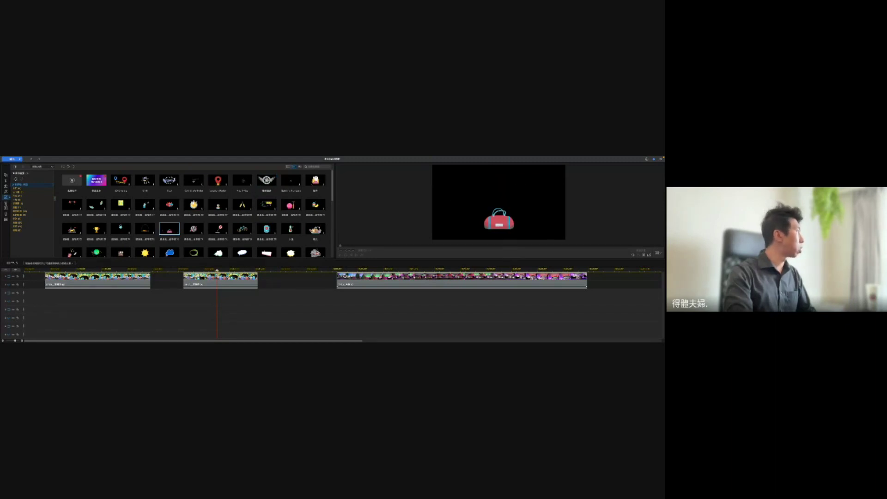
# - Browse the particle effects library, previewing the colourful shapes, hot-air balloon and sparkle effects
pyautogui.click(6, 203)
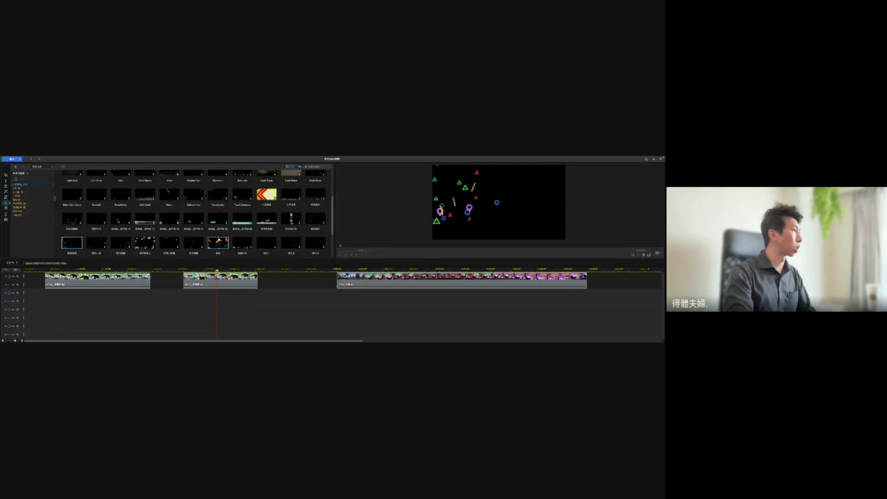
pyautogui.click(194, 245)
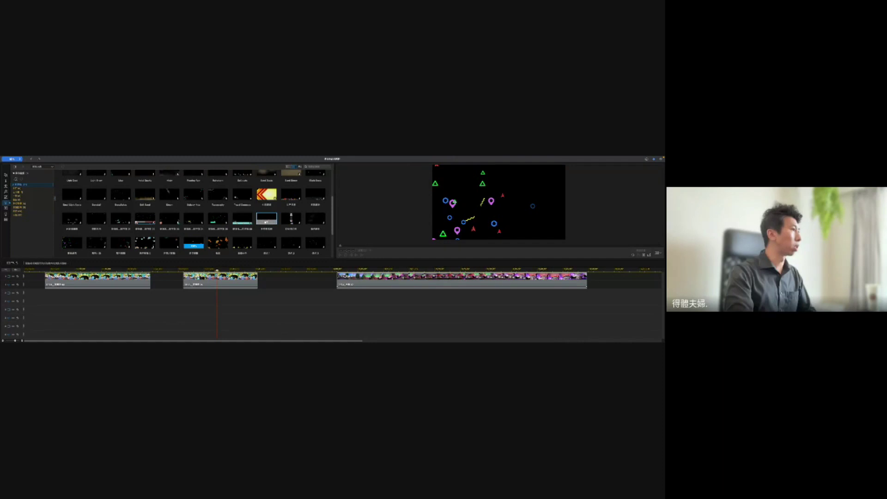
pyautogui.click(291, 240)
pyautogui.scroll(-1, 291, 240)
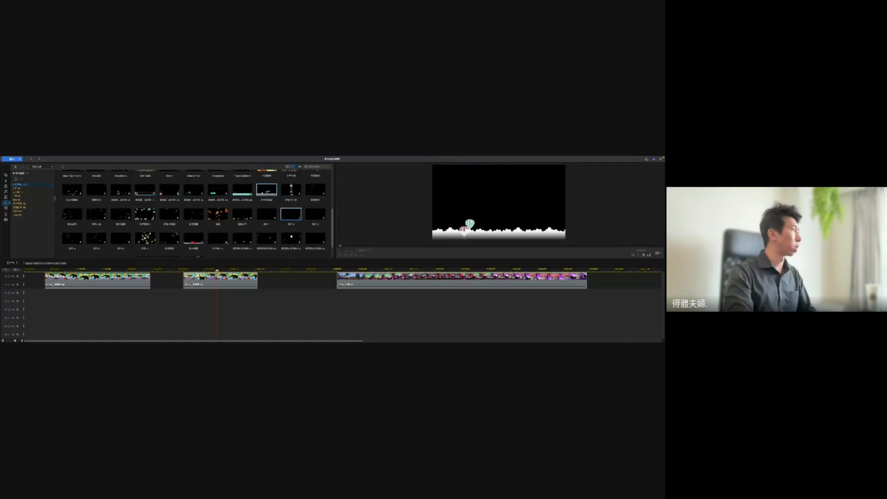
pyautogui.scroll(-1, 266, 222)
pyautogui.click(267, 230)
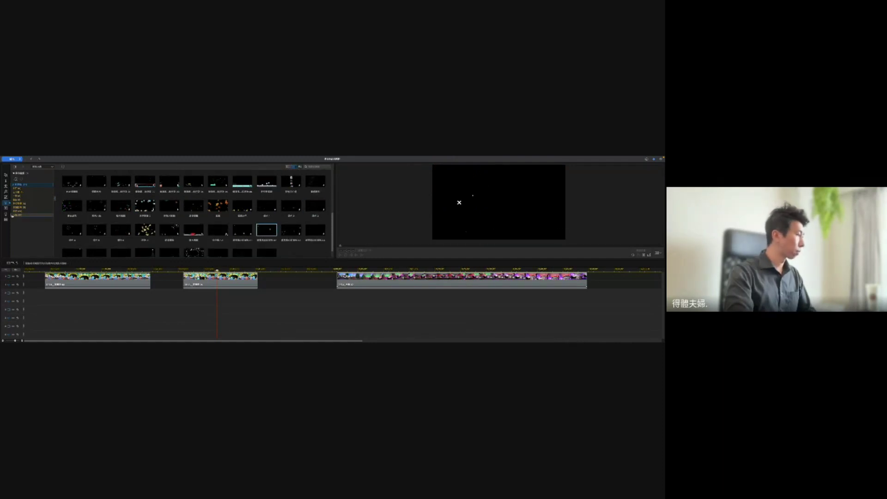
# - Delete the middle stained-glass dome clip, leaving its gap in place, and remove the night pavilion clip from the first track
pyautogui.click(223, 283)
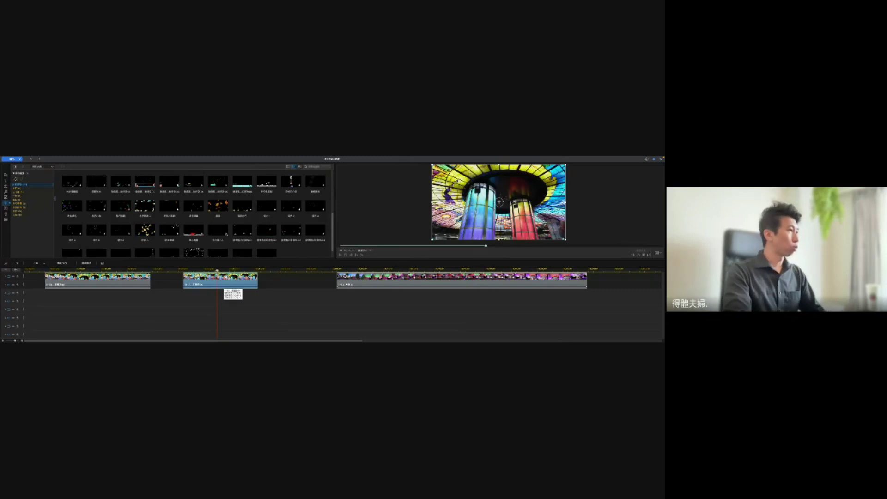
pyautogui.rightClick(257, 280)
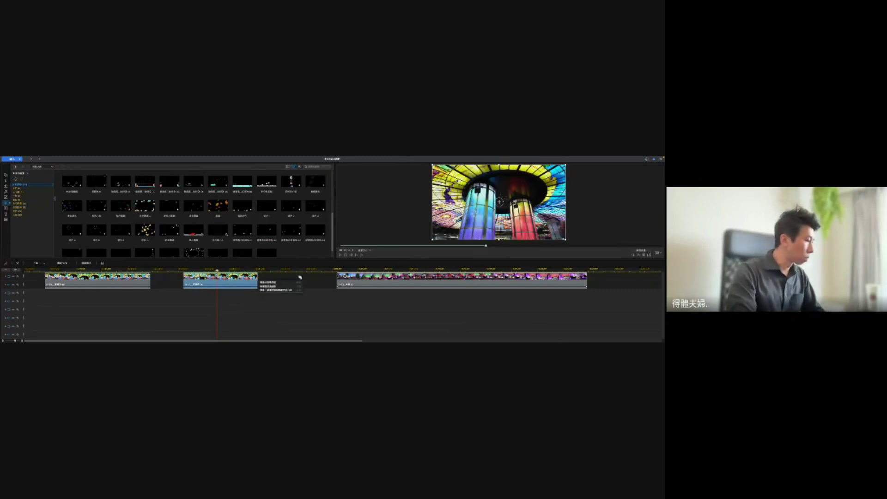
pyautogui.click(276, 283)
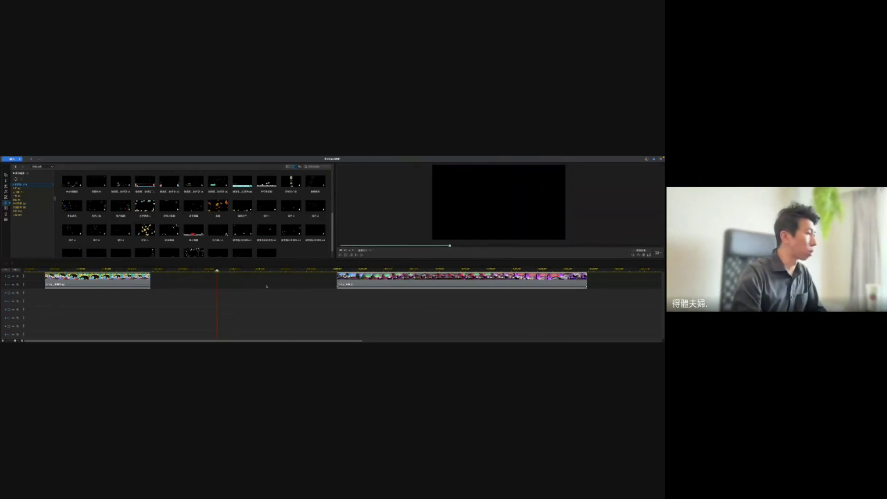
pyautogui.click(370, 281)
pyautogui.press('Delete')
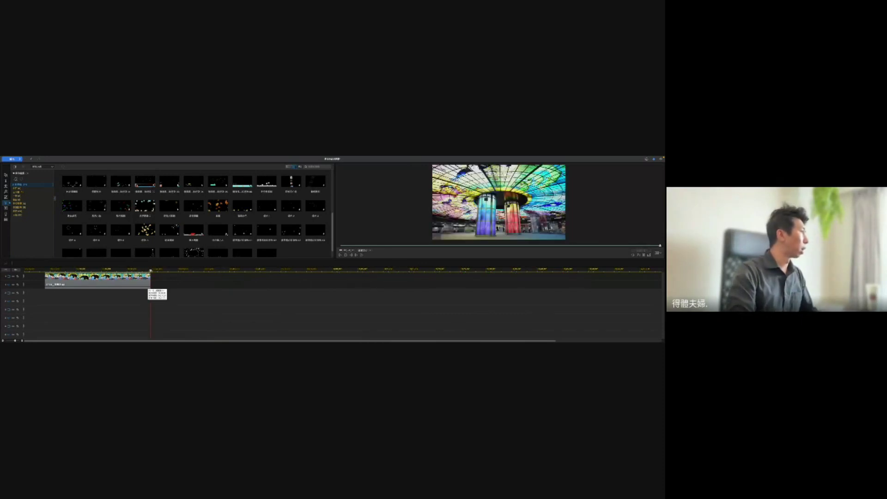
# - Scrub back and forth through the remaining dome clip on the timeline and preview one more particle effect
pyautogui.moveTo(151, 270); pyautogui.dragTo(123, 270)
pyautogui.click(122, 283)
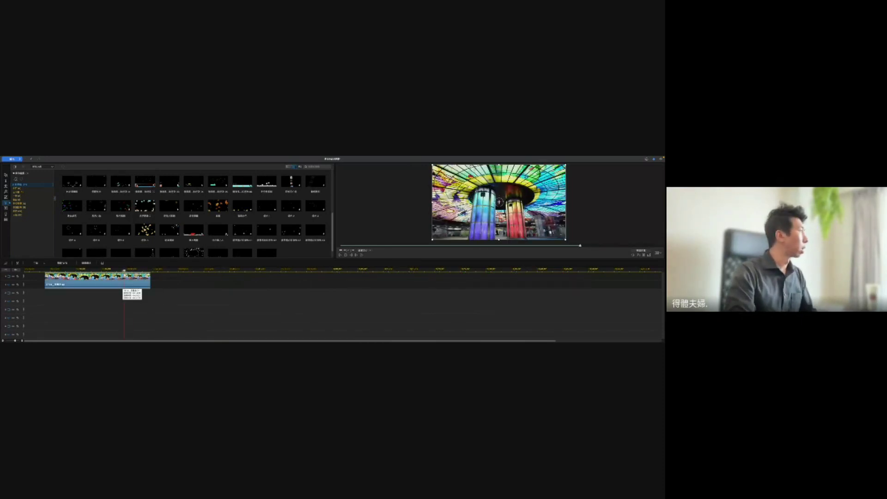
pyautogui.moveTo(124, 277); pyautogui.dragTo(127, 277)
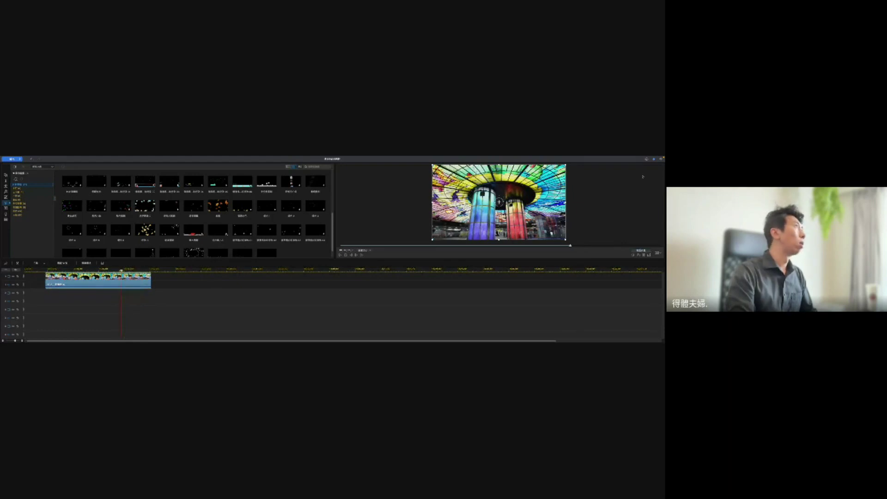
pyautogui.moveTo(183, 157)
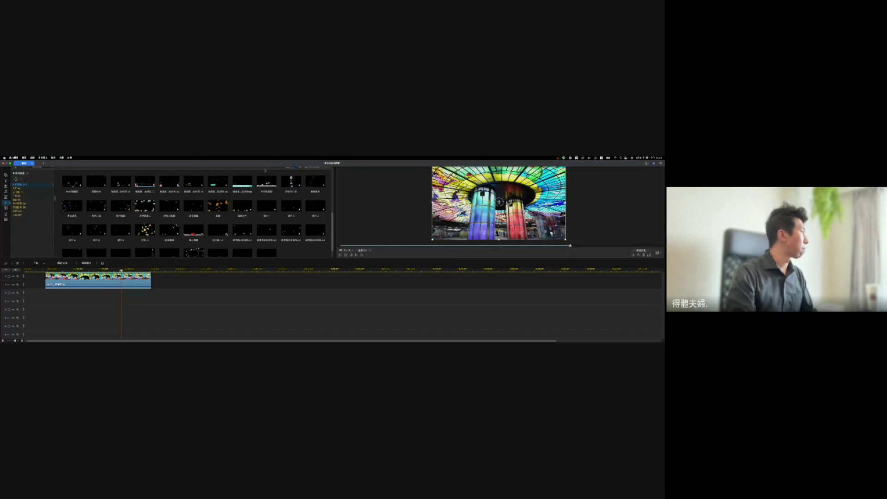
pyautogui.click(61, 270)
pyautogui.moveTo(61, 270); pyautogui.dragTo(95, 271)
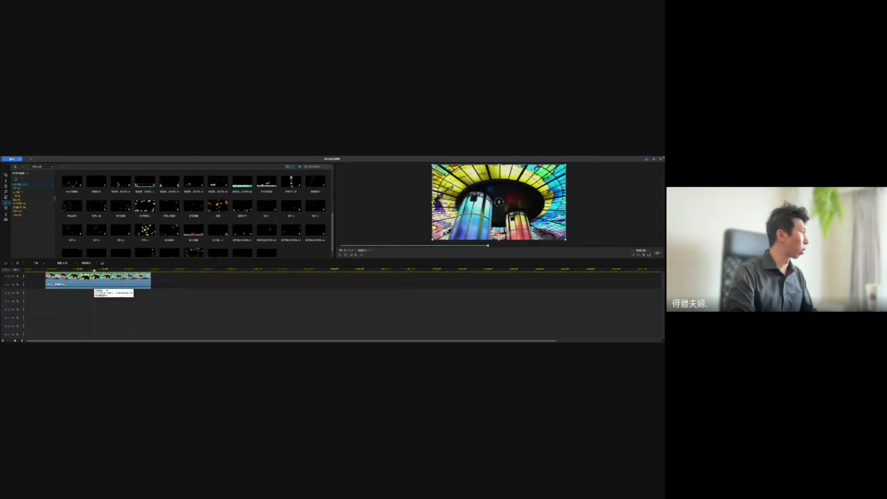
pyautogui.moveTo(94, 271)
pyautogui.mouseDown()
pyautogui.moveTo(112, 271)
pyautogui.moveTo(82, 269)
pyautogui.moveTo(139, 269)
pyautogui.moveTo(99, 270)
pyautogui.mouseUp()
pyautogui.click(96, 281)
pyautogui.click(122, 269)
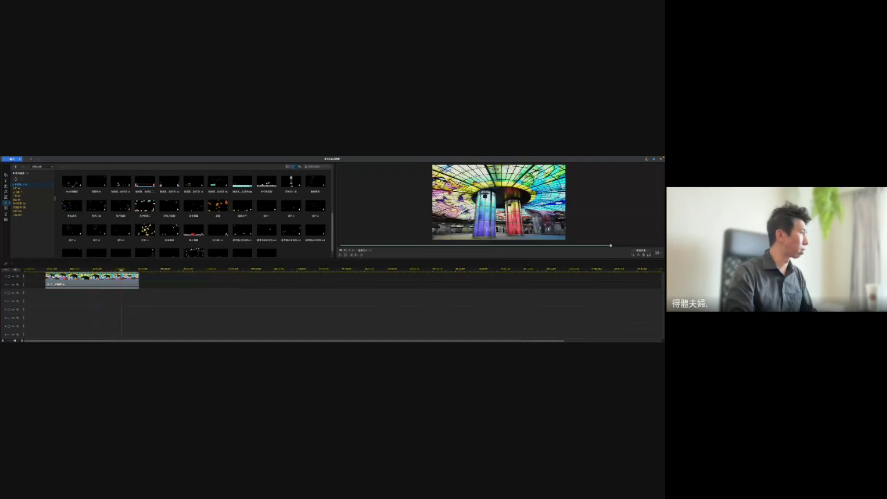
pyautogui.click(108, 269)
pyautogui.click(67, 270)
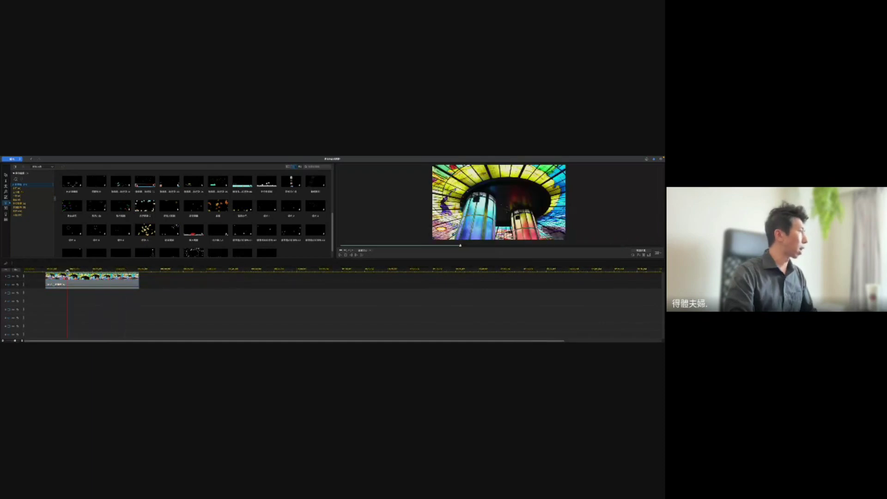
pyautogui.click(89, 277)
pyautogui.moveTo(102, 269)
pyautogui.mouseDown()
pyautogui.moveTo(118, 270)
pyautogui.moveTo(103, 270)
pyautogui.mouseUp()
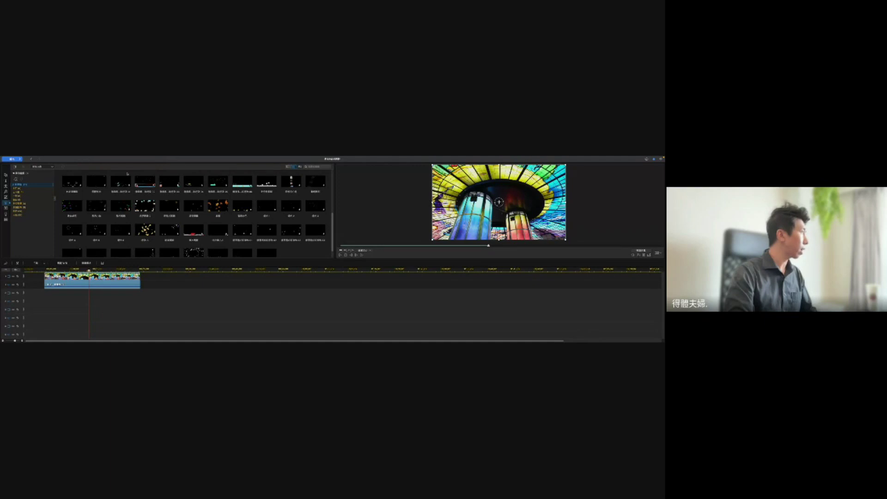
pyautogui.click(184, 172)
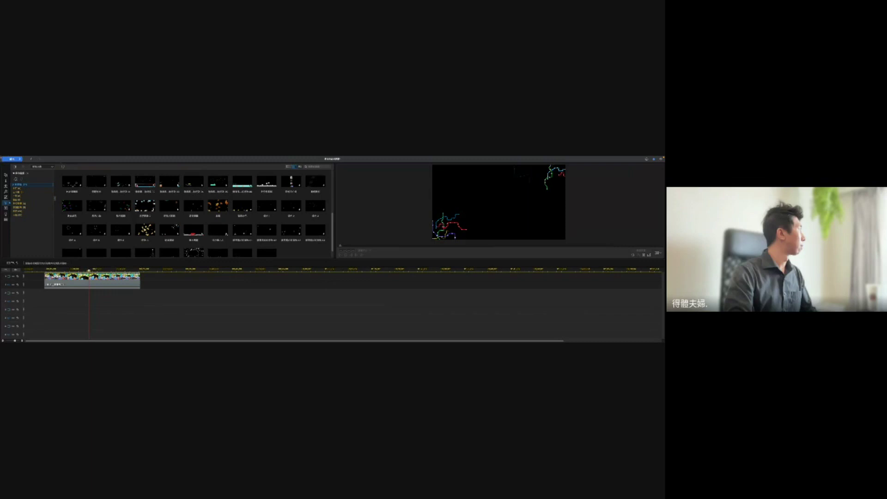
# - Close the PowerDirector project without saving and bring the Final Cut Pro window into view
pyautogui.click(11, 163)
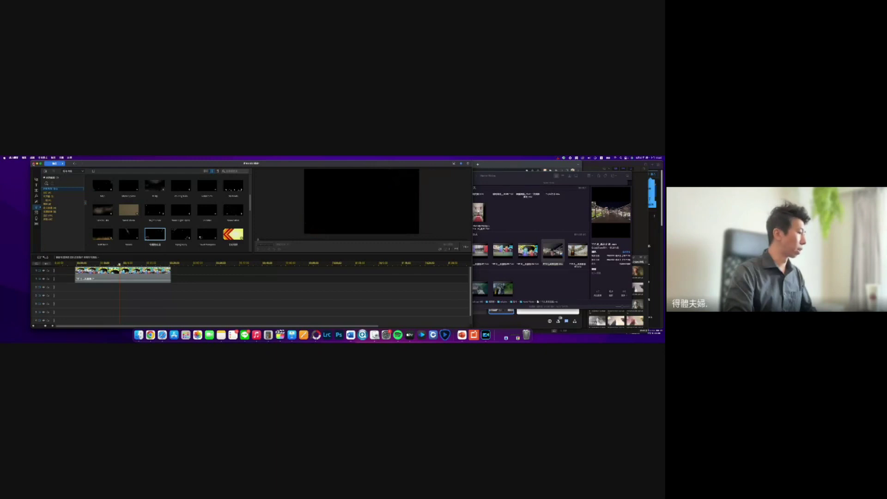
pyautogui.click(33, 164)
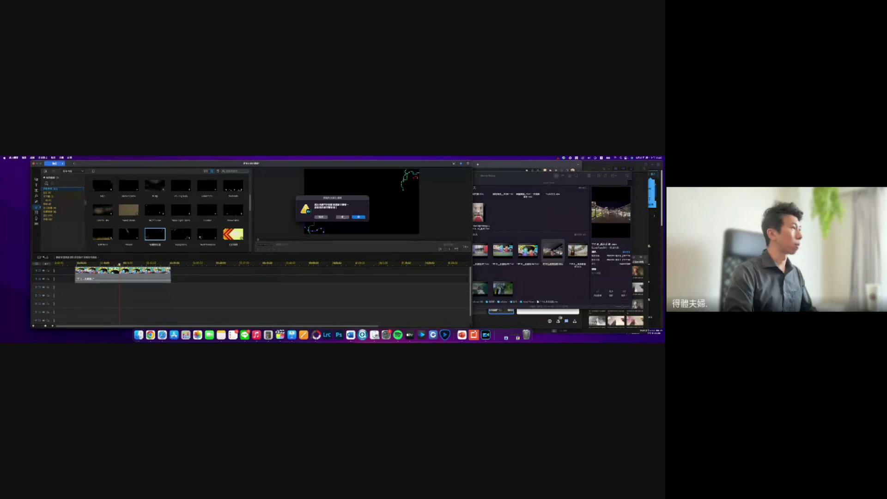
pyautogui.click(343, 217)
pyautogui.click(503, 181)
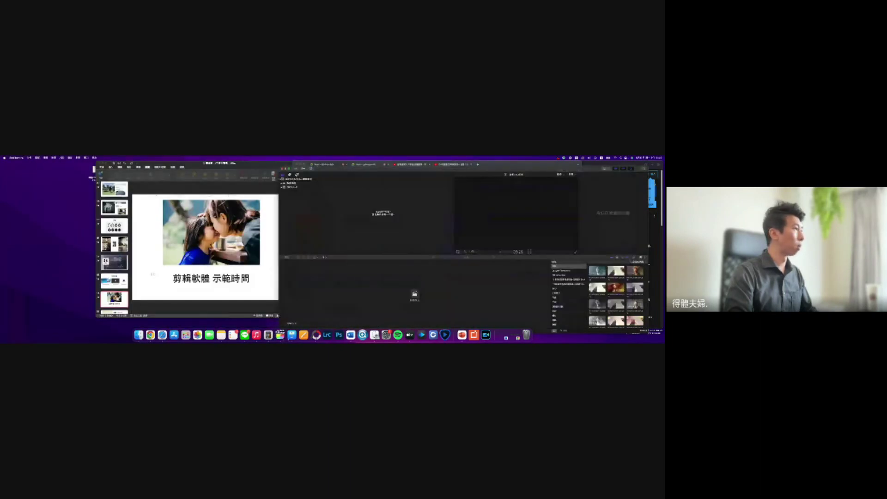
pyautogui.moveTo(472, 170); pyautogui.dragTo(253, 164)
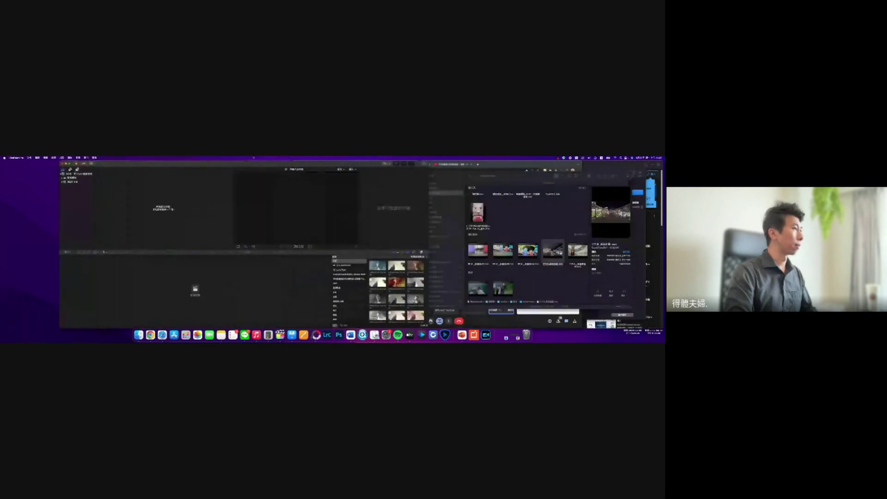
# - Create a new Final Cut Pro library in the folder that holds the existing libraries
pyautogui.click(539, 181)
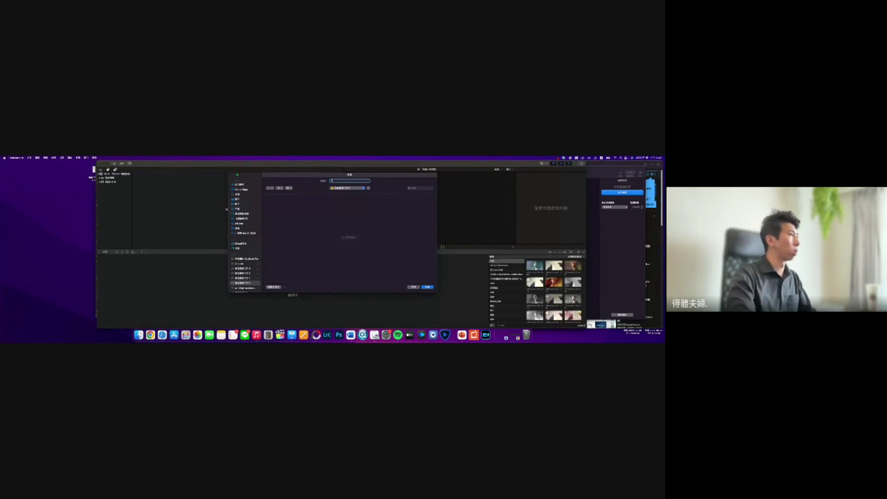
pyautogui.click(240, 204)
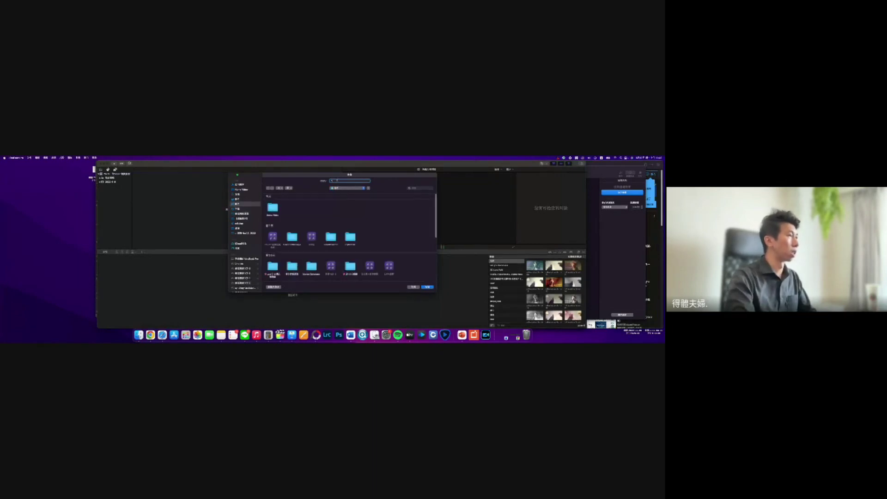
pyautogui.click(428, 287)
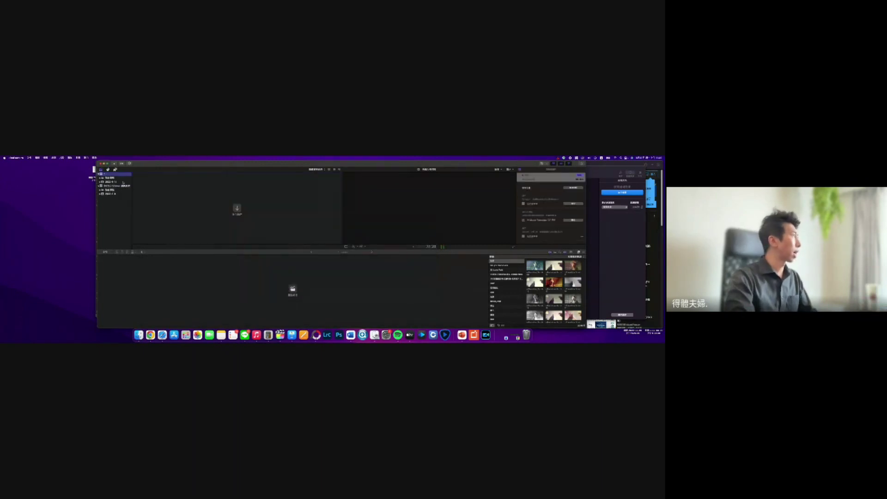
# - Start a new project in the new library's event and replace its default name
pyautogui.click(123, 182)
pyautogui.click(30, 158)
pyautogui.moveTo(42, 163)
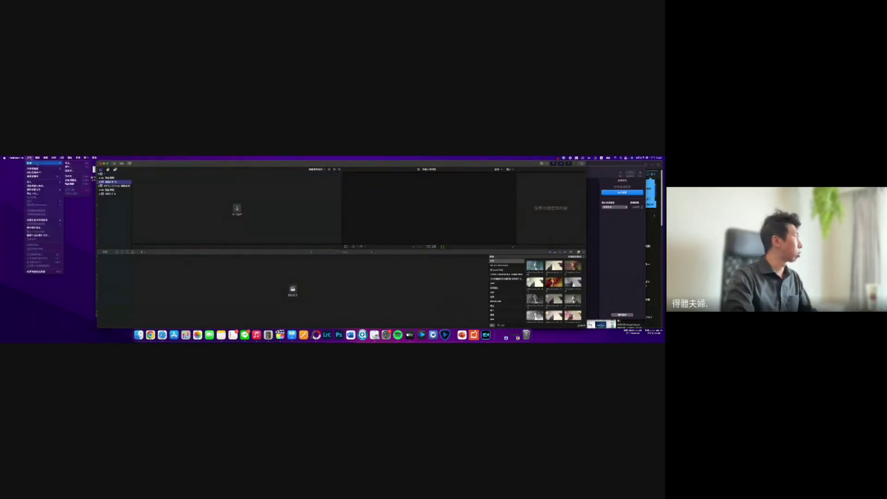
pyautogui.click(76, 164)
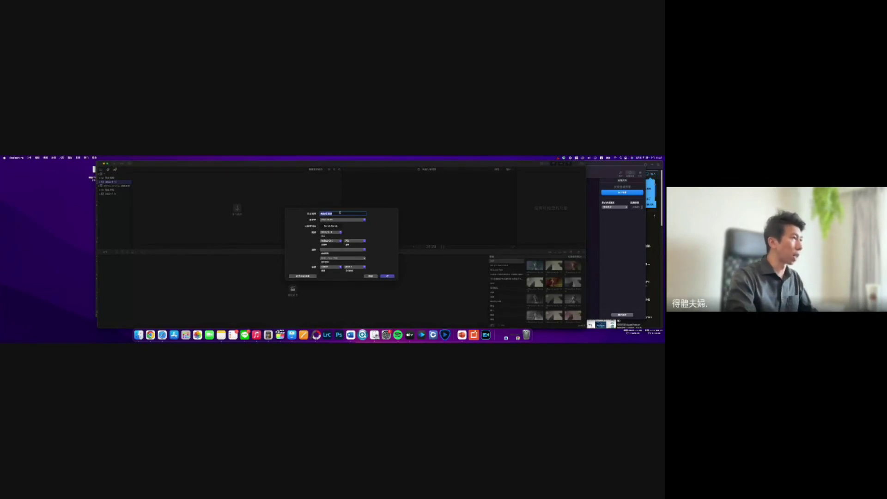
pyautogui.press('BackSpace')
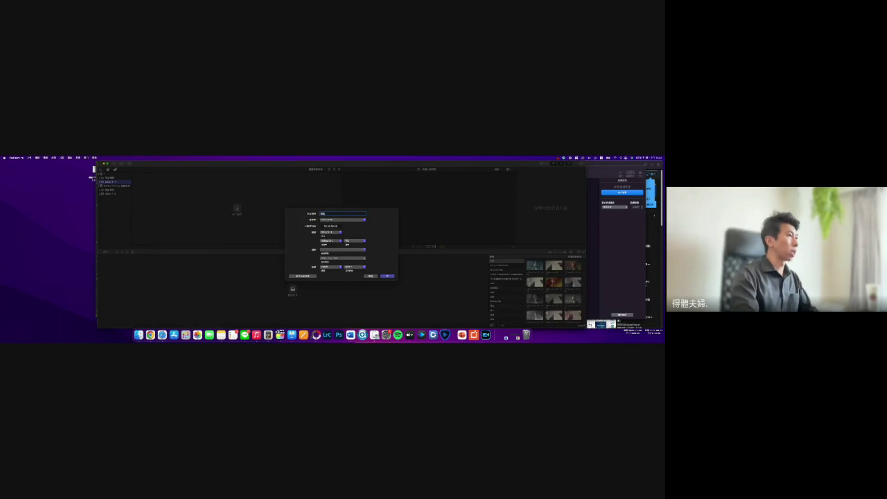
# - Look through the new project's video formats, trying a higher-resolution format and returning to the HD preset
pyautogui.click(336, 232)
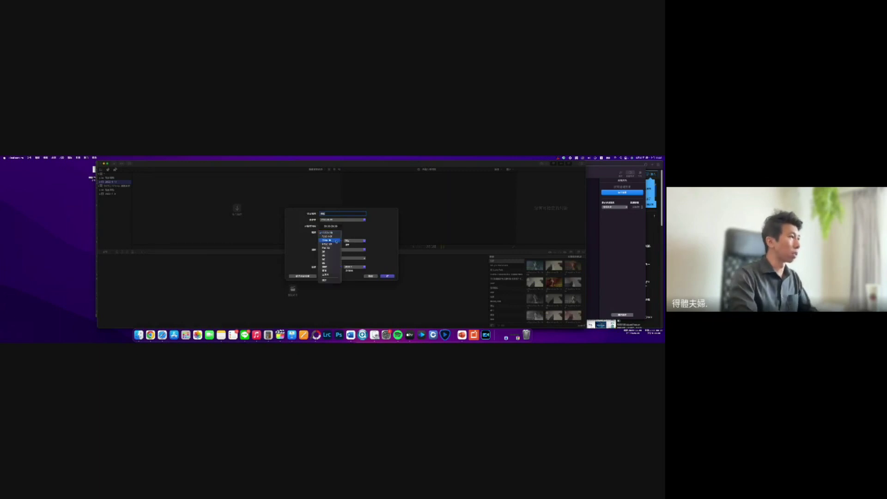
pyautogui.click(338, 232)
pyautogui.click(337, 232)
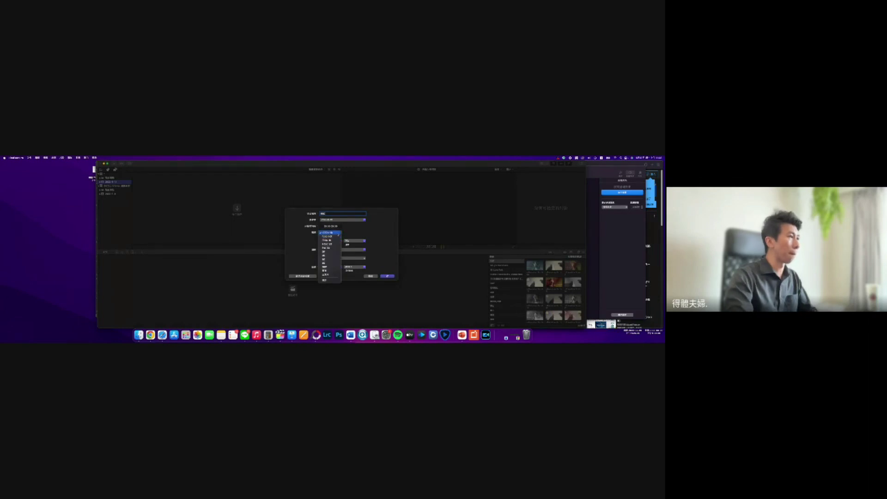
pyautogui.click(334, 256)
pyautogui.click(336, 233)
pyautogui.click(334, 210)
# - Try the vertical and square video formats for the new project, including the alternative resolution of the square one
pyautogui.click(338, 232)
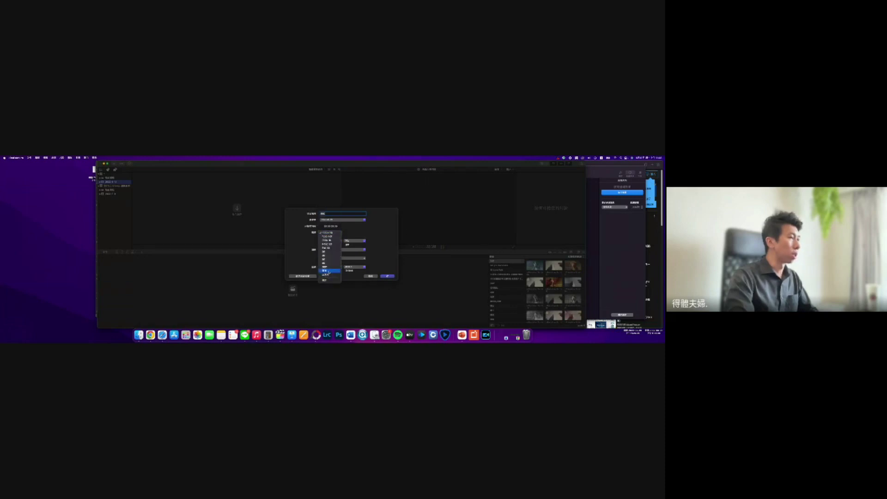
pyautogui.click(329, 271)
pyautogui.click(337, 232)
pyautogui.click(336, 195)
pyautogui.click(336, 233)
pyautogui.click(332, 275)
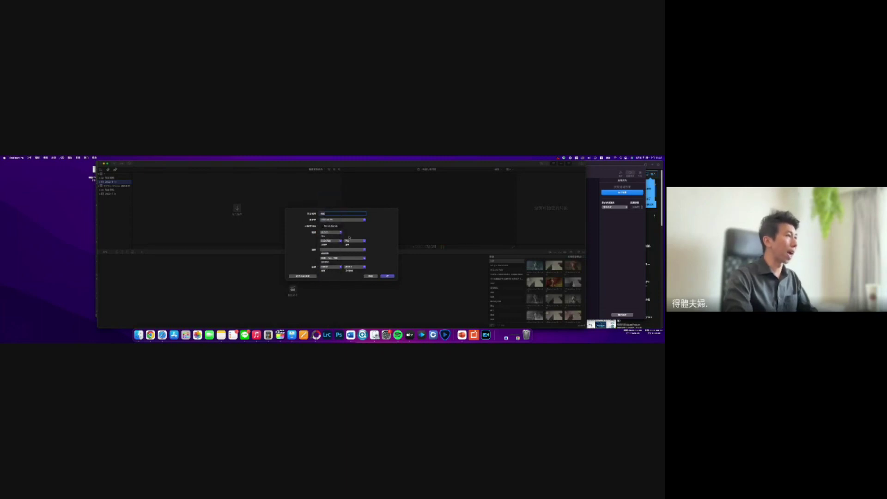
pyautogui.click(339, 240)
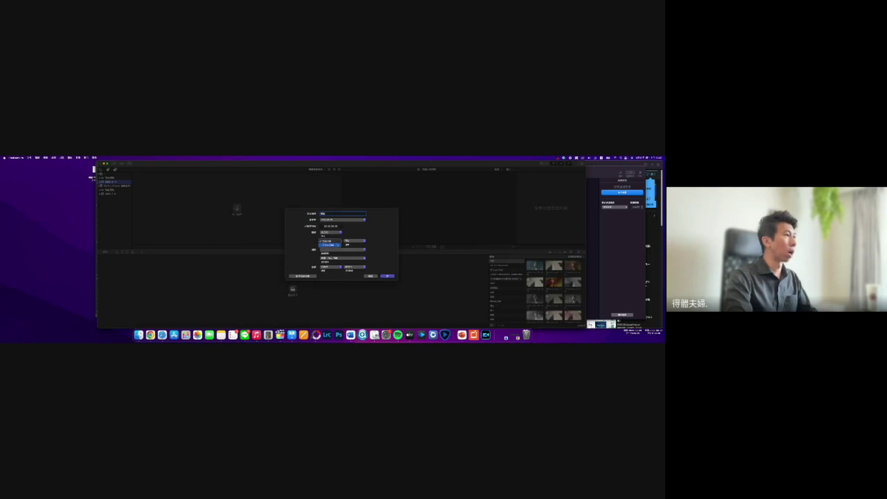
pyautogui.click(331, 243)
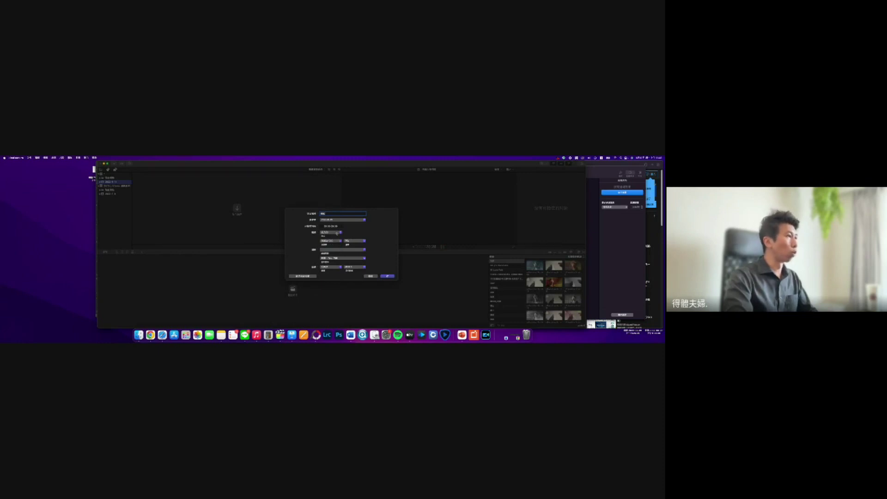
# - Set the project's video format back to the HD preset and create the project
pyautogui.click(337, 233)
pyautogui.click(346, 219)
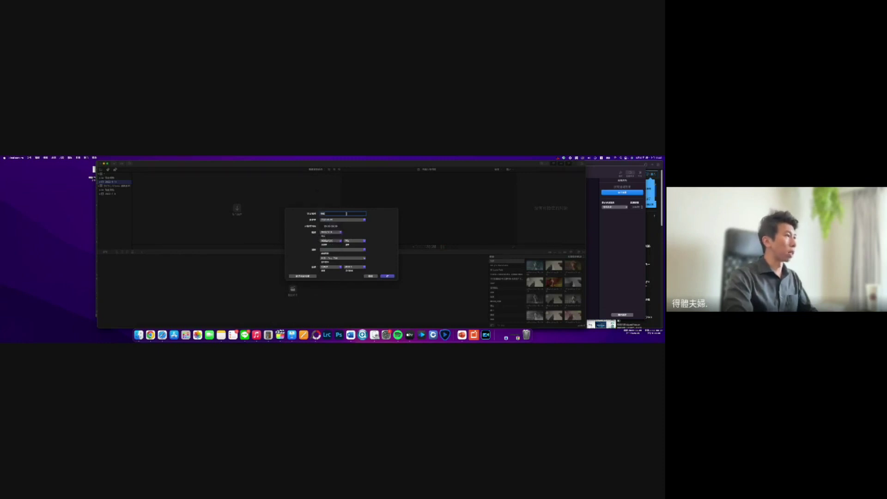
pyautogui.click(388, 276)
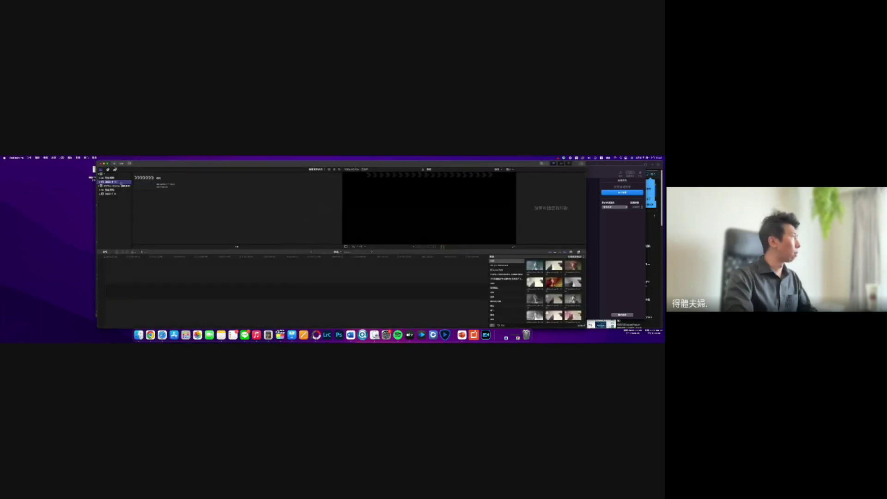
# - Switch to Finder, select three night-scene video clips and import them into the new event in Final Cut Pro
pyautogui.click(139, 335)
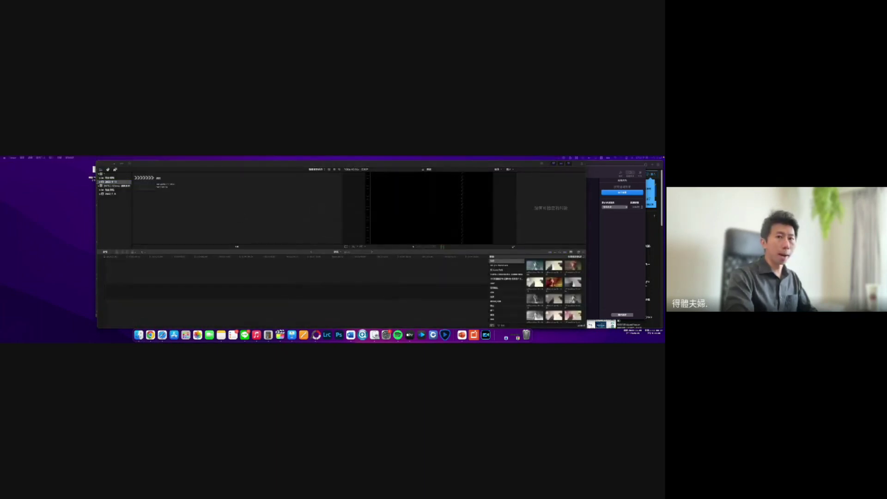
pyautogui.moveTo(663, 157); pyautogui.dragTo(499, 176)
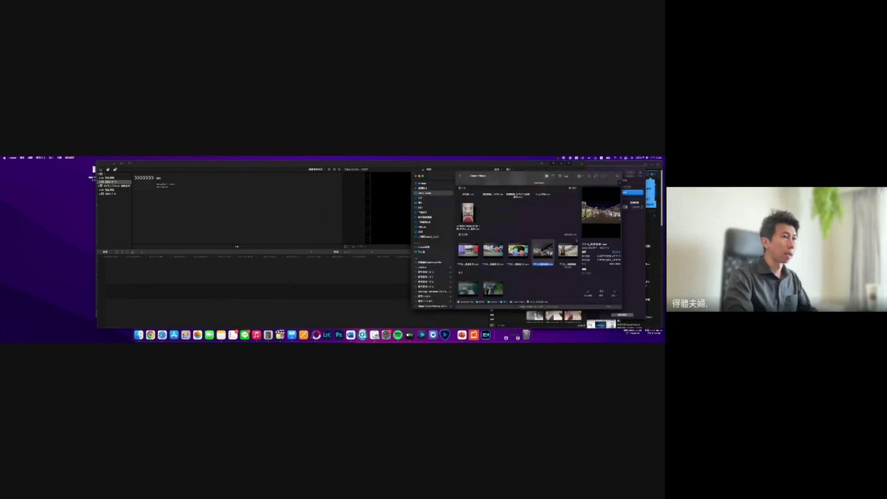
pyautogui.scroll(-3, 576, 240)
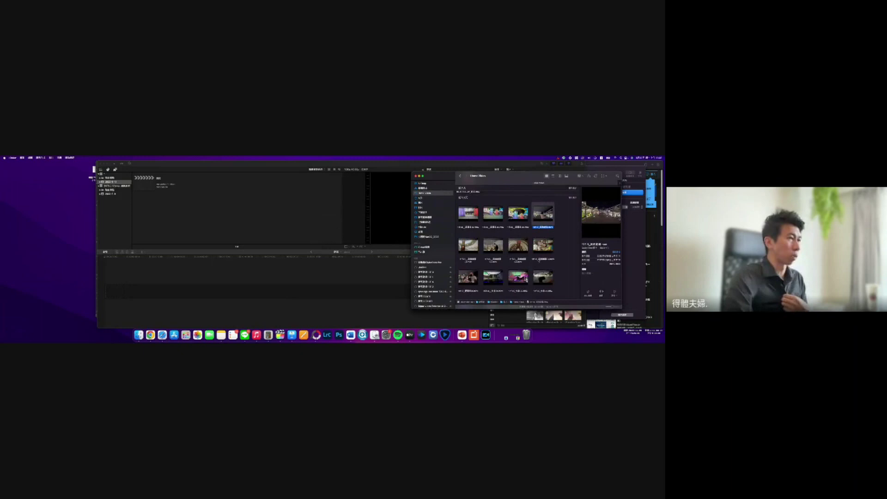
pyautogui.scroll(-3, 502, 254)
pyautogui.click(499, 249)
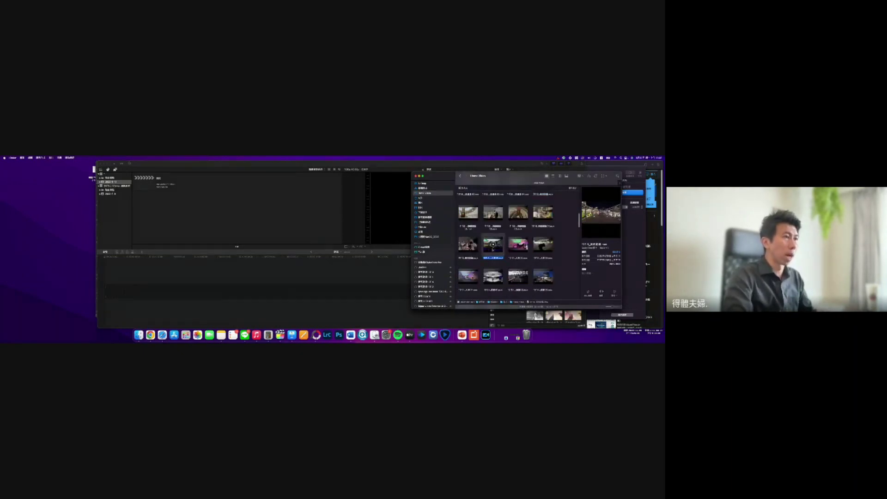
pyautogui.keyDown('super'); pyautogui.click(520, 247); pyautogui.keyUp('super')
pyautogui.scroll(-2, 544, 260)
pyautogui.keyDown('super'); pyautogui.click(543, 258); pyautogui.keyUp('super')
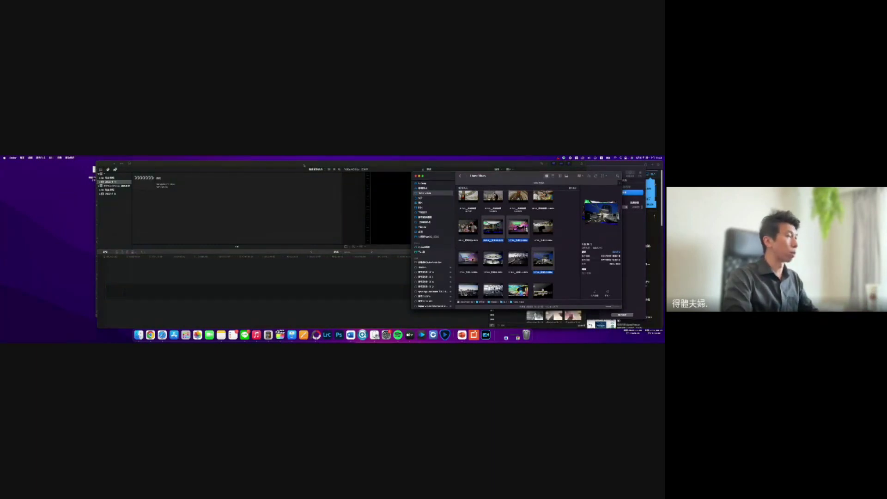
pyautogui.scroll(-1, 506, 245)
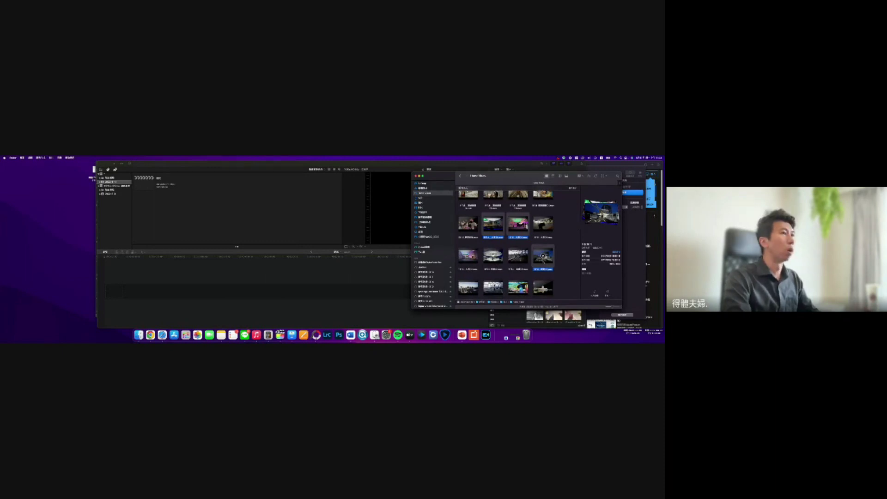
pyautogui.moveTo(543, 256); pyautogui.dragTo(259, 224)
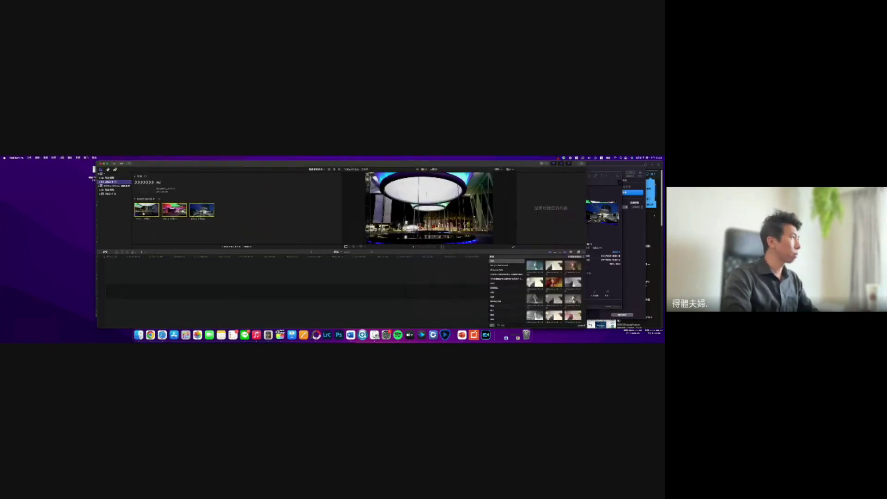
# - Place the first and second imported clips in sequence on the project timeline and adjust the cut between them
pyautogui.click(144, 213)
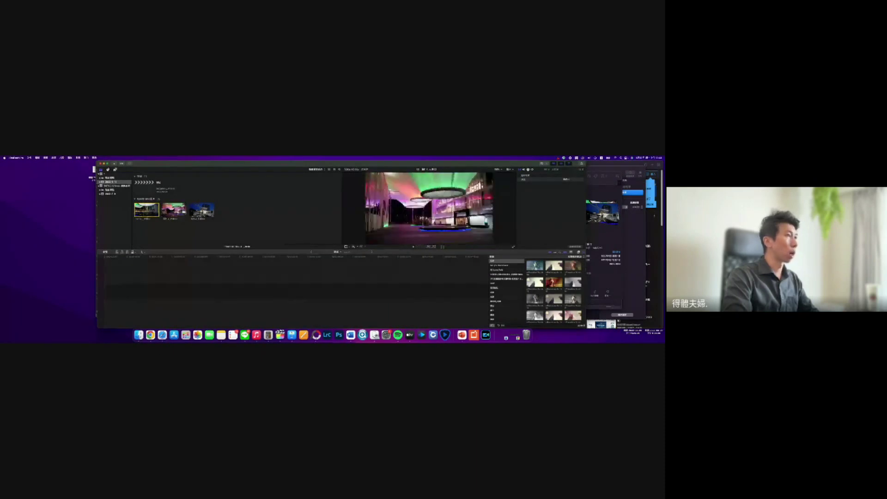
pyautogui.moveTo(146, 210); pyautogui.dragTo(157, 295)
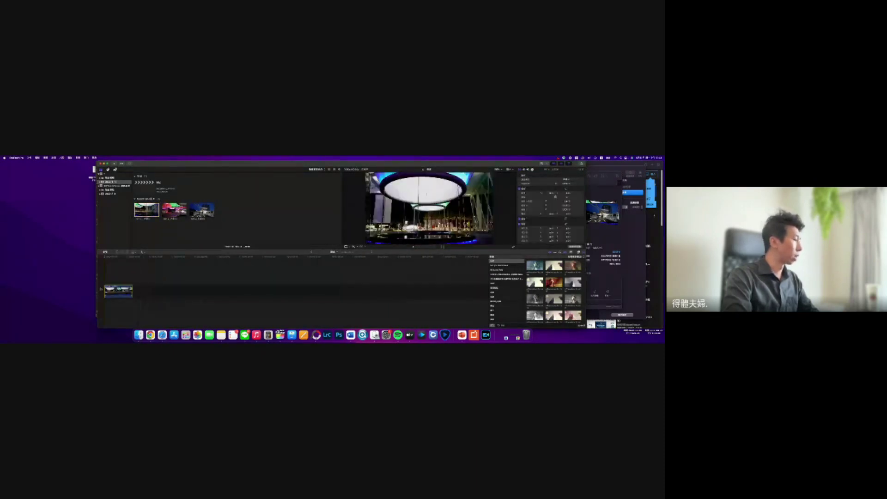
pyautogui.press('space')
pyautogui.moveTo(174, 210); pyautogui.dragTo(169, 291)
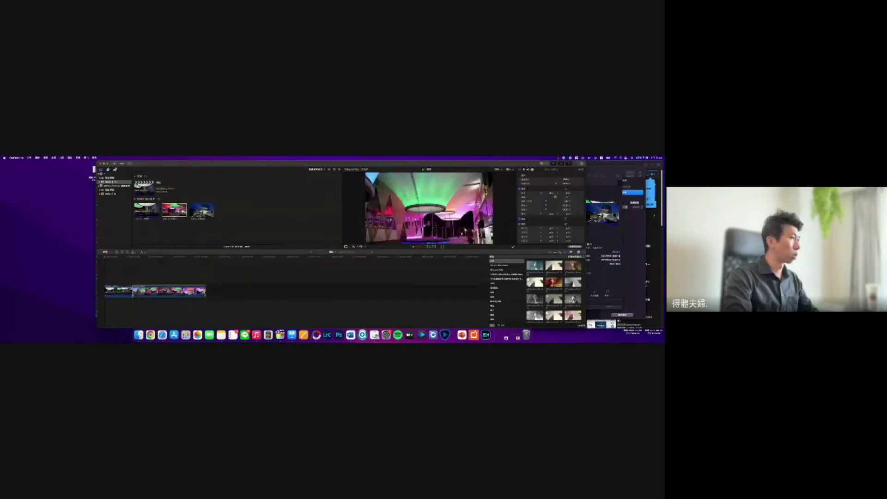
pyautogui.moveTo(133, 292)
pyautogui.mouseDown()
pyautogui.moveTo(160, 292)
pyautogui.moveTo(144, 291)
pyautogui.mouseUp()
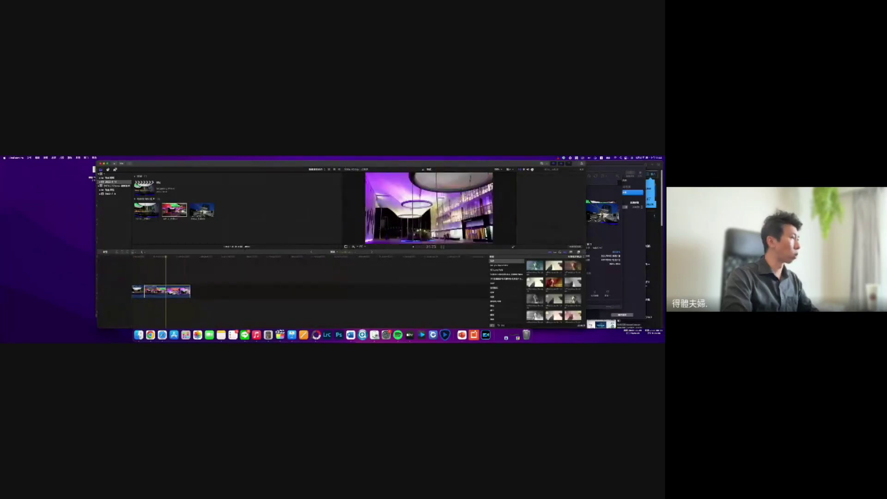
# - Slow the second timeline clip to half speed with its end shortened, and append the third imported clip
pyautogui.click(361, 246)
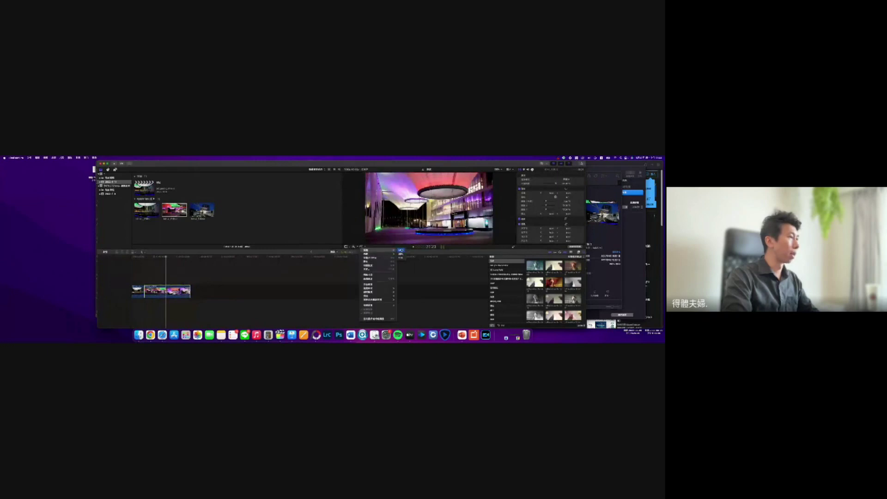
pyautogui.click(400, 250)
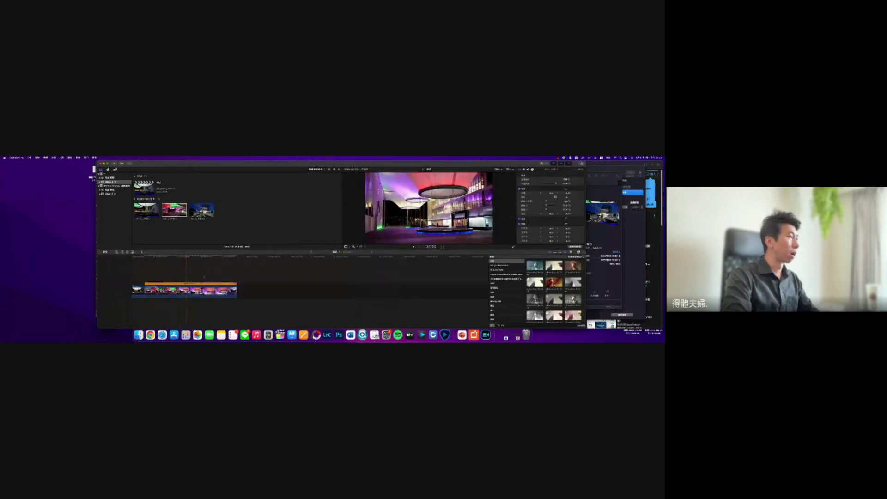
pyautogui.moveTo(237, 291); pyautogui.dragTo(186, 291)
pyautogui.moveTo(201, 211); pyautogui.dragTo(194, 290)
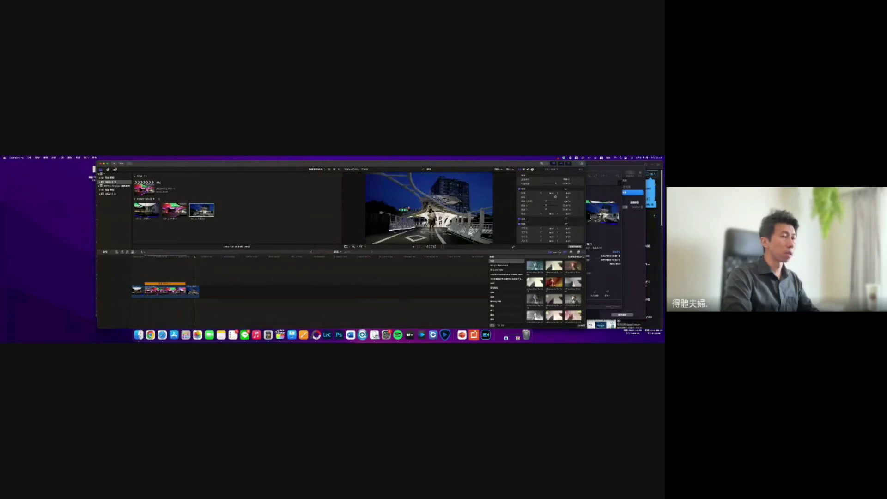
# - Browse the transition categories and apply the tree-scene preview transition at the cut between the second and third clips
pyautogui.scroll(-3, 510, 280)
pyautogui.click(509, 282)
pyautogui.click(509, 295)
pyautogui.click(508, 309)
pyautogui.scroll(-3, 508, 305)
pyautogui.click(507, 302)
pyautogui.click(508, 295)
pyautogui.click(508, 299)
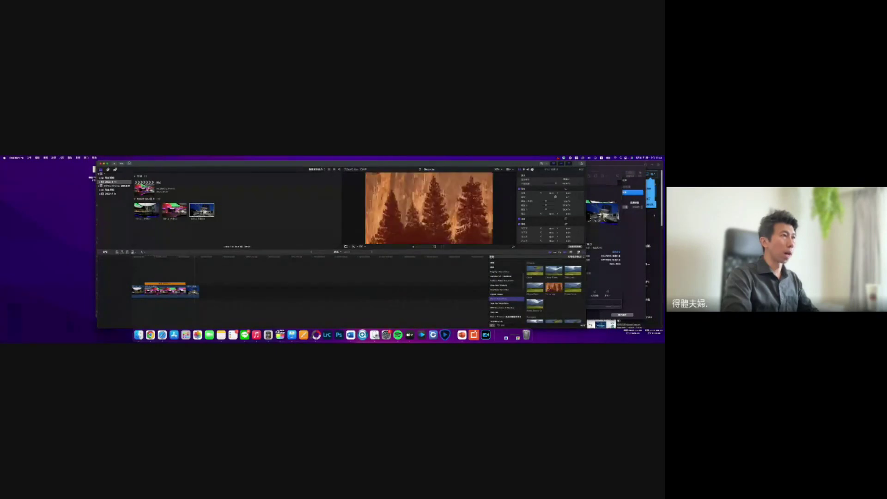
pyautogui.moveTo(554, 287); pyautogui.dragTo(188, 288)
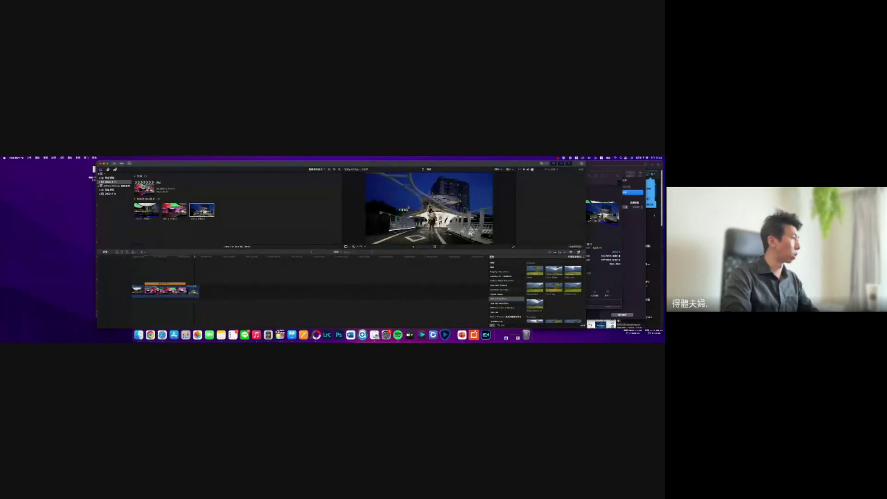
pyautogui.click(342, 229)
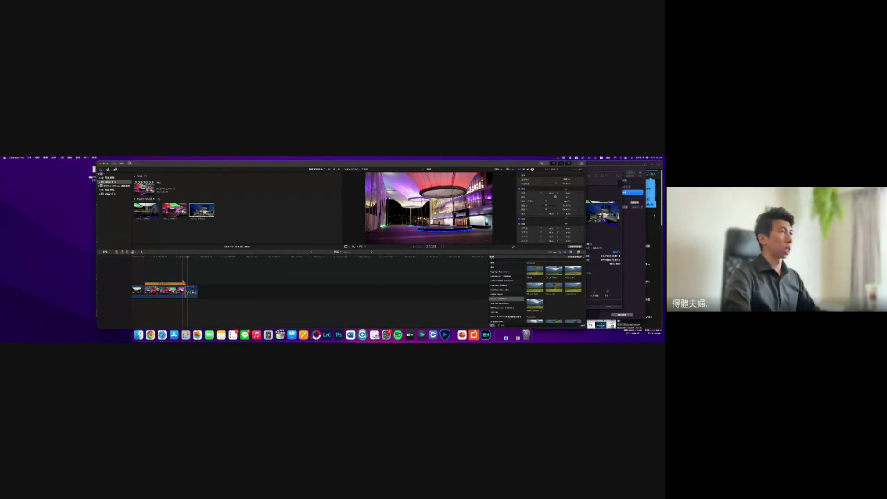
# - Move the editor window aside to uncover the presentation, and bring the PowerPoint window forward beside it
pyautogui.moveTo(406, 166); pyautogui.dragTo(368, 165)
pyautogui.moveTo(575, 161); pyautogui.dragTo(520, 162)
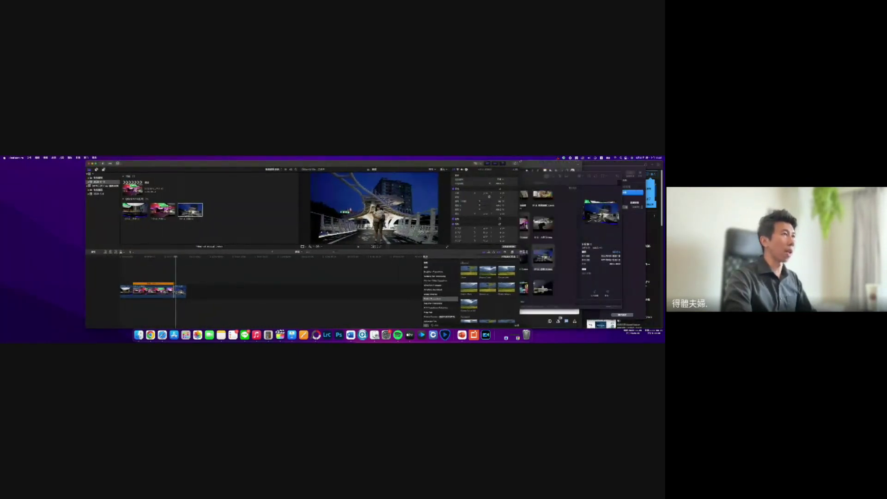
pyautogui.moveTo(450, 161); pyautogui.dragTo(568, 163)
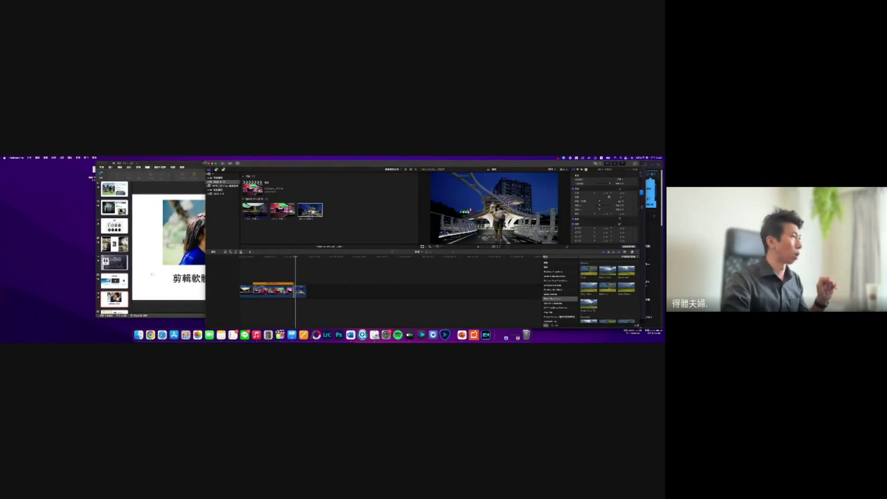
pyautogui.moveTo(206, 162); pyautogui.dragTo(269, 162)
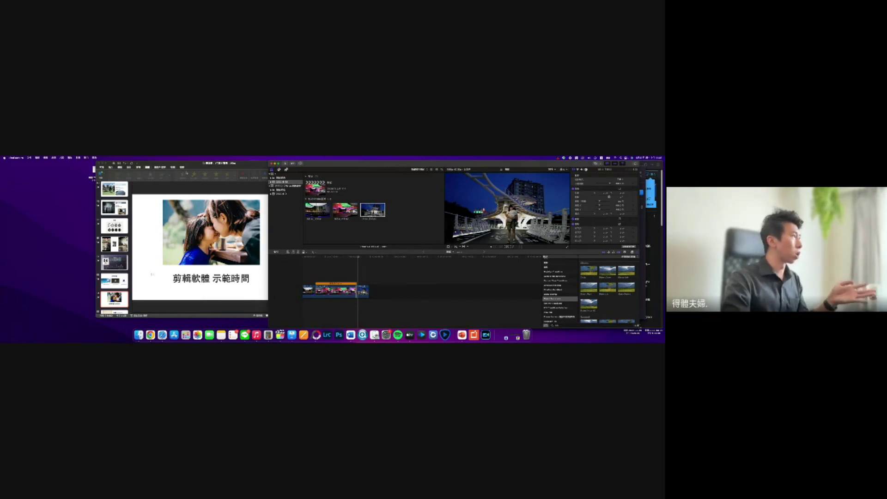
pyautogui.moveTo(198, 167); pyautogui.dragTo(244, 167)
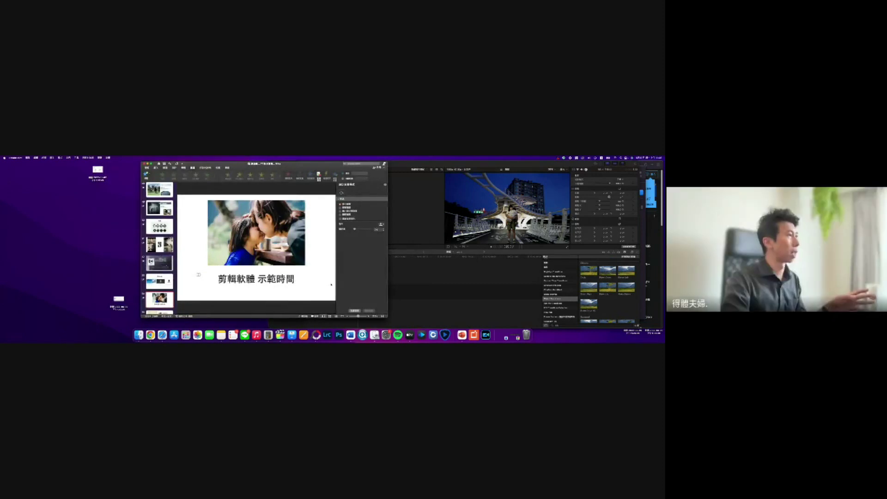
# - Start the slide show from the 剪輯軟體 示範時間 slide and advance to the next slide
pyautogui.scroll(-1, 159, 259)
pyautogui.scroll(-2, 158, 248)
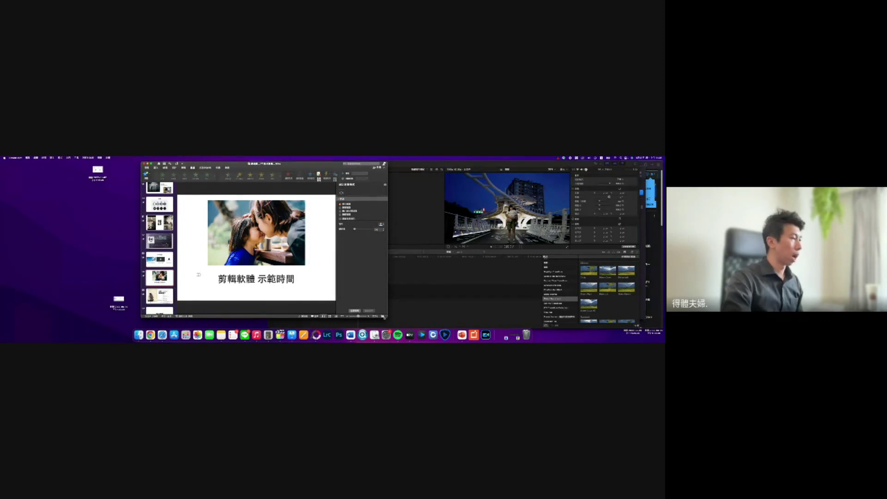
pyautogui.click(383, 316)
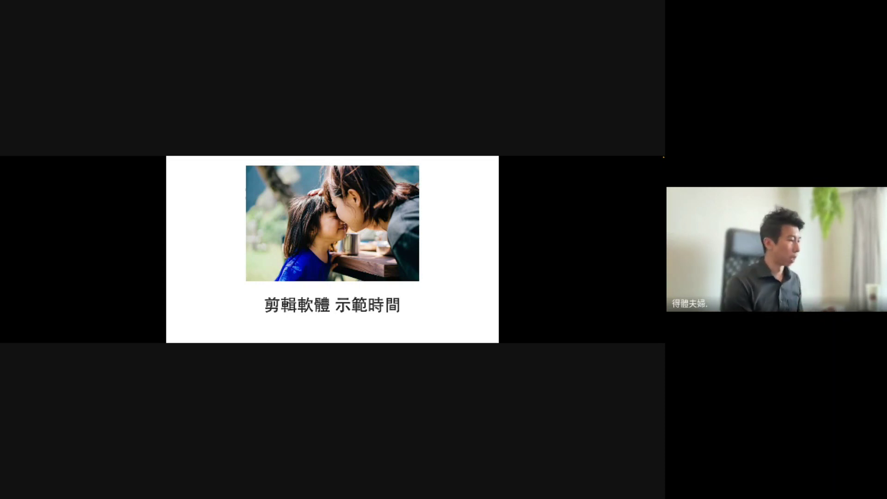
pyautogui.press('Right')
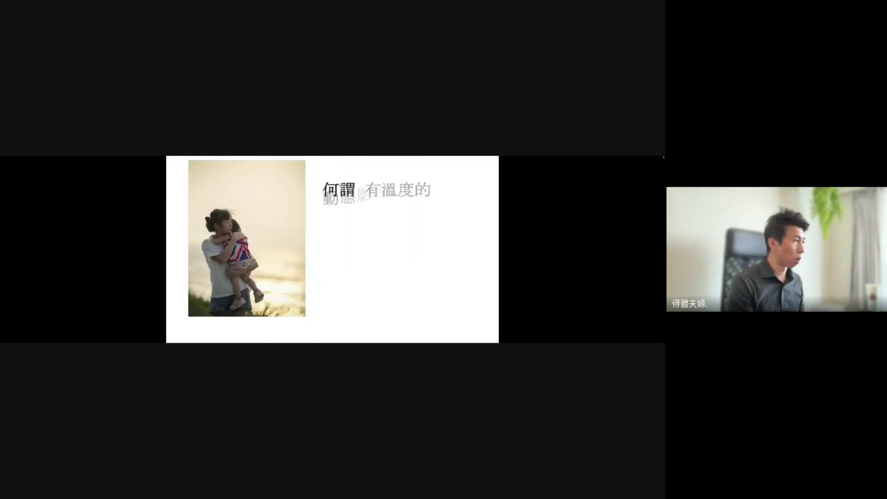